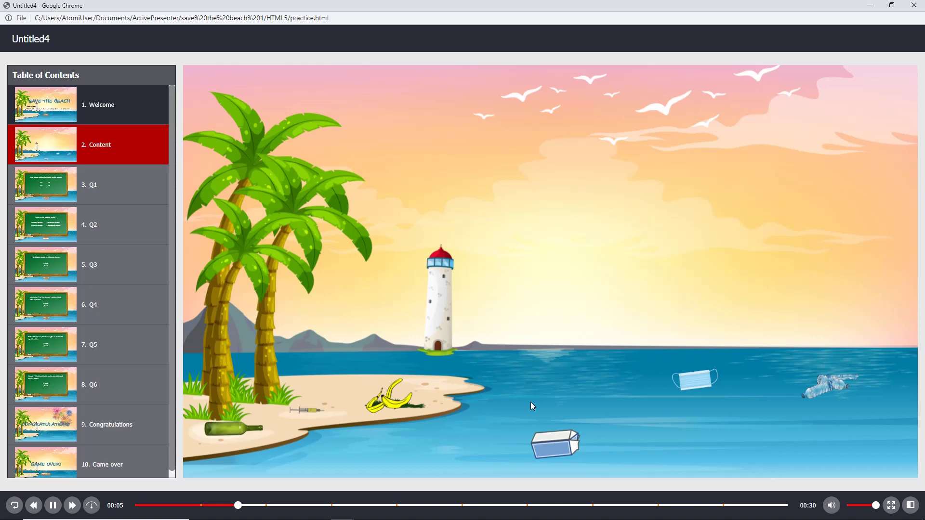
Step: Answer the milk carton's question with False and submit it
{"action": "left_click", "coordinate": [546, 444]}
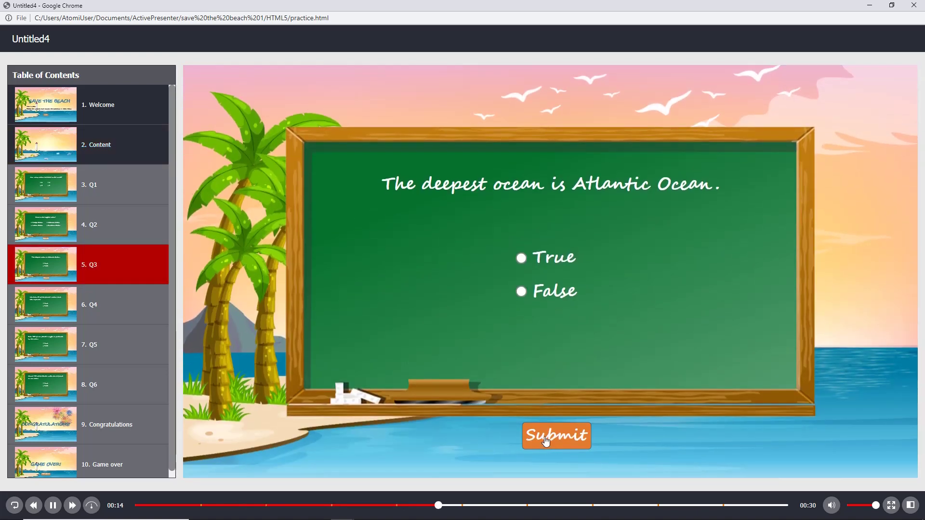
{"action": "left_click", "coordinate": [560, 298]}
{"action": "left_click", "coordinate": [562, 448]}
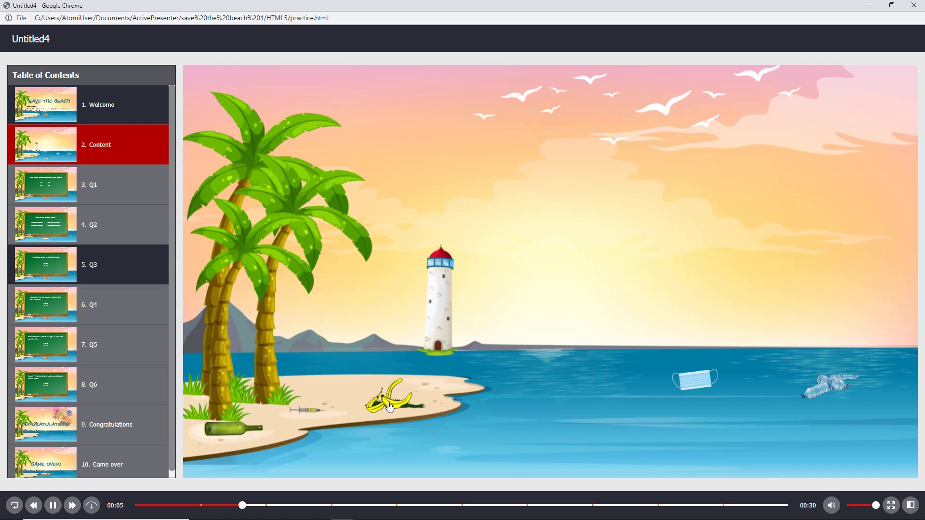
Step: Answer the banana peel's question with 3 and submit it
{"action": "left_click", "coordinate": [390, 407]}
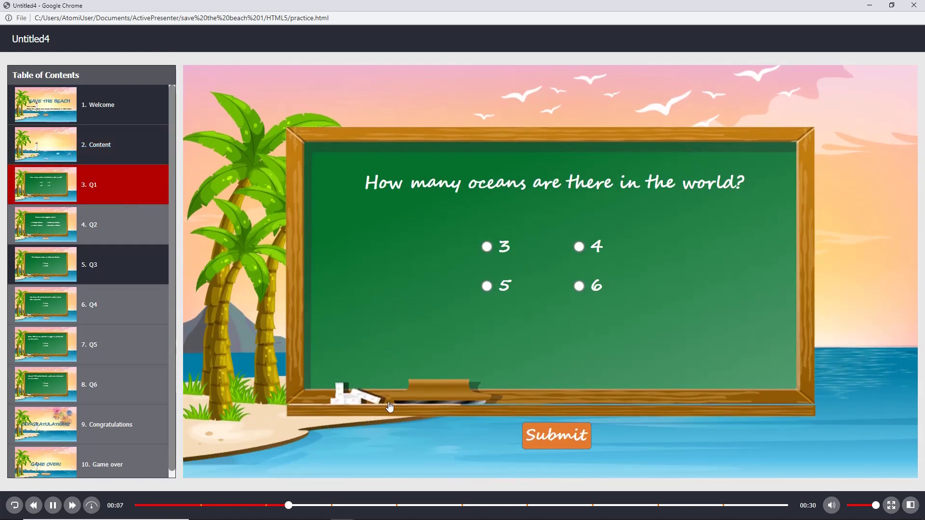
{"action": "left_click", "coordinate": [487, 247]}
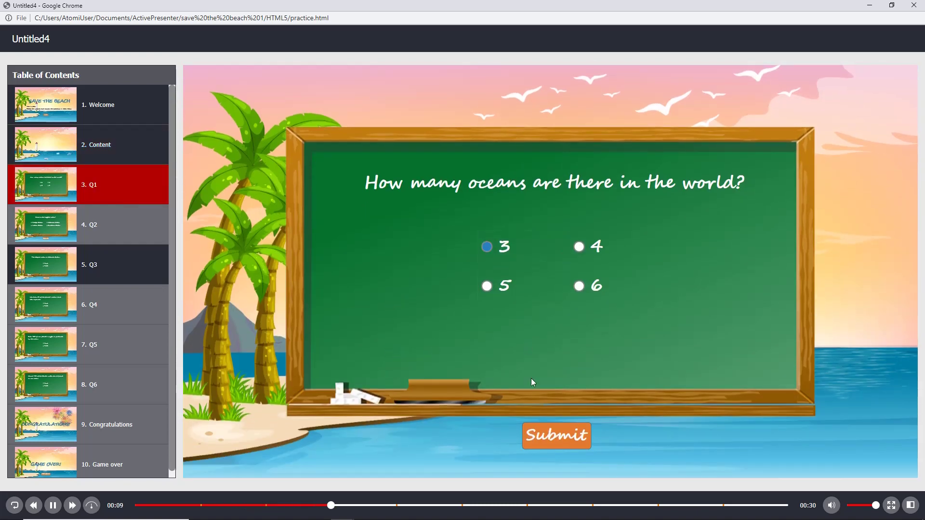
{"action": "left_click", "coordinate": [540, 437]}
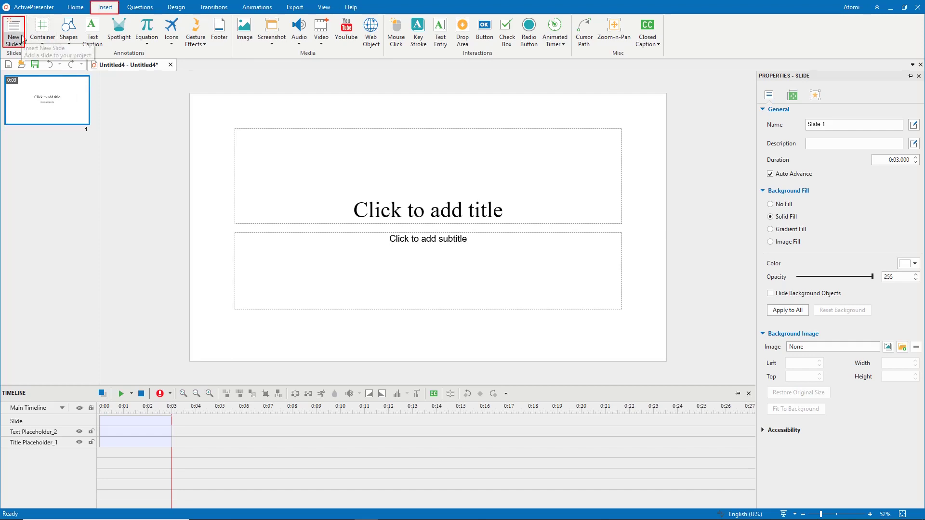
Step: Add slides from the New Slide dropdown until the project has 10
{"action": "left_click", "coordinate": [22, 39]}
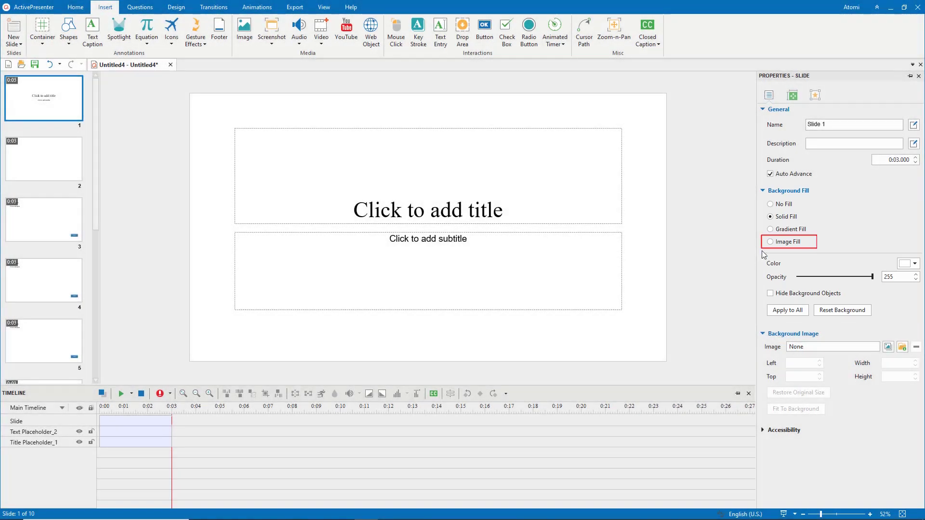
Step: Apply the 44411.jpg image fill background to all slides and turn off slide 1's Auto Advance
{"action": "left_click", "coordinate": [770, 242]}
{"action": "left_click", "coordinate": [899, 264]}
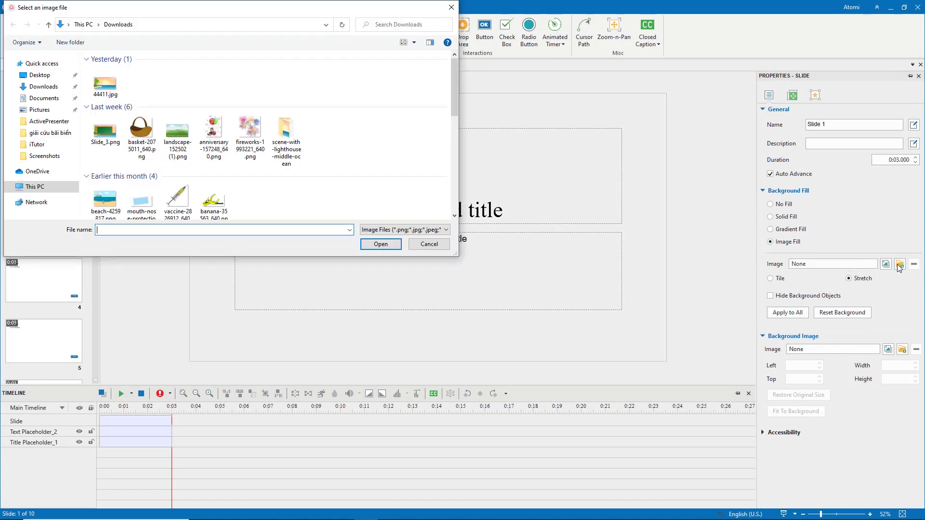
{"action": "double_click", "coordinate": [110, 85]}
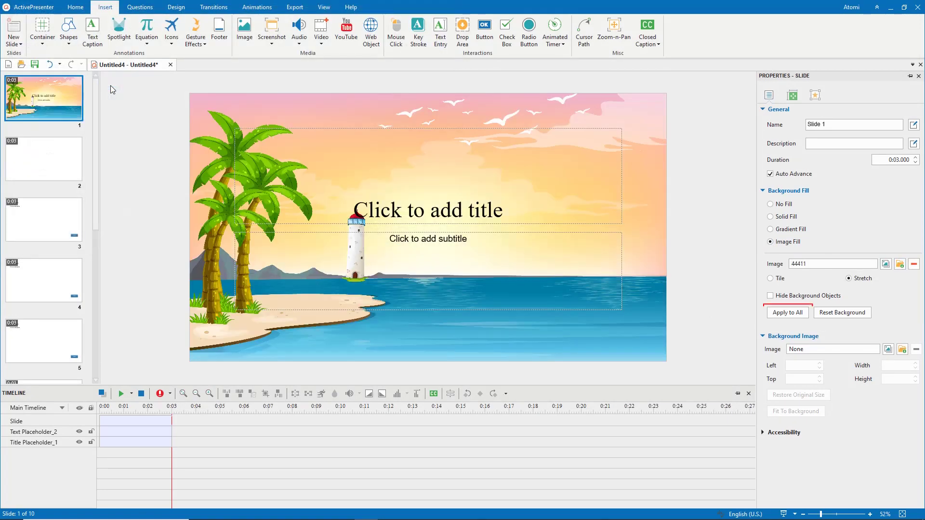
{"action": "left_click", "coordinate": [770, 312]}
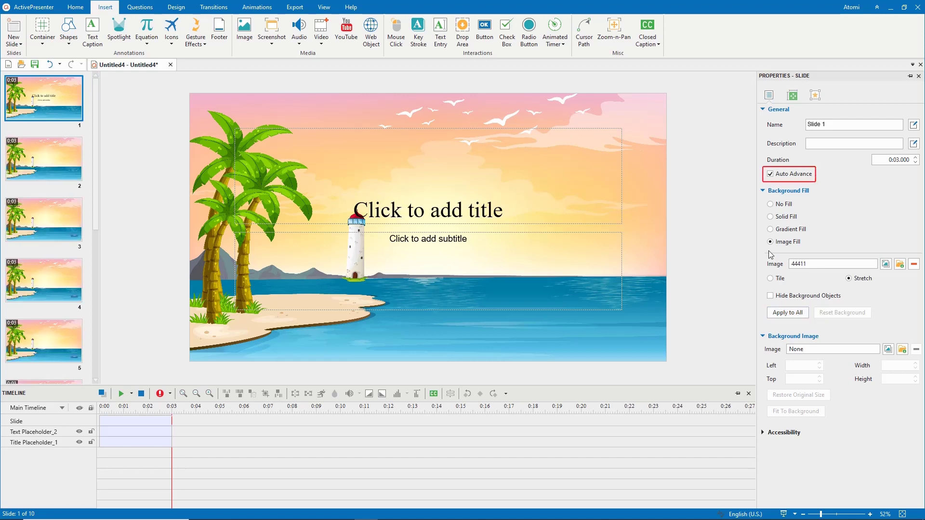
{"action": "left_click", "coordinate": [769, 175]}
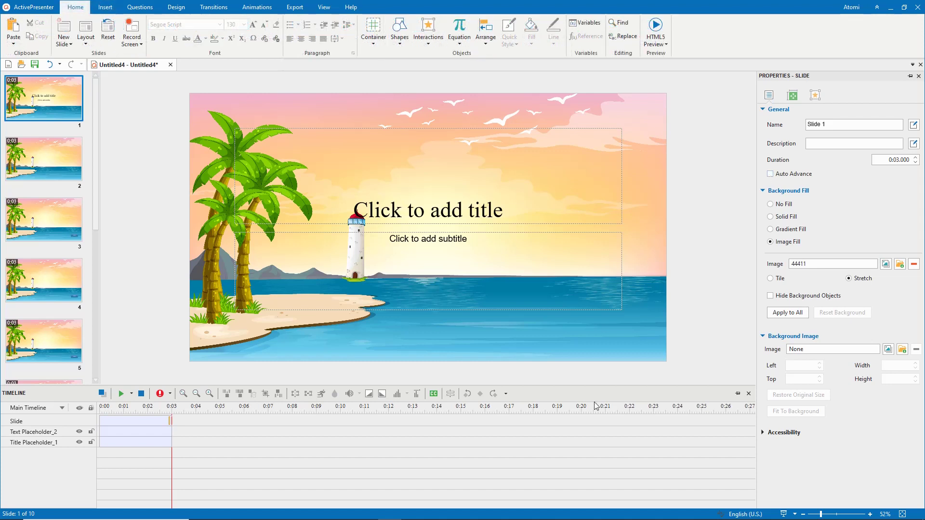
Step: List the slides by title and rename slide 1 to Welcome
{"action": "right_click", "coordinate": [73, 110]}
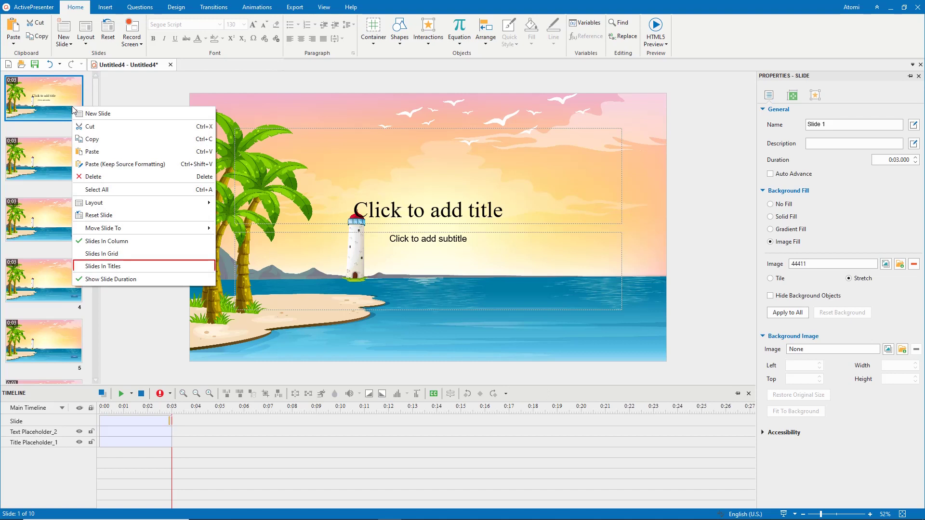
{"action": "left_click", "coordinate": [81, 266]}
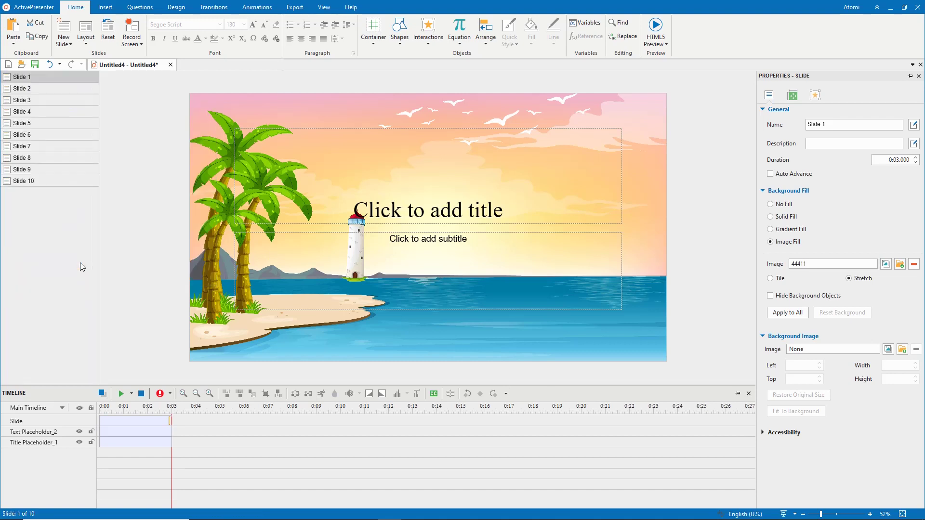
{"action": "double_click", "coordinate": [45, 77]}
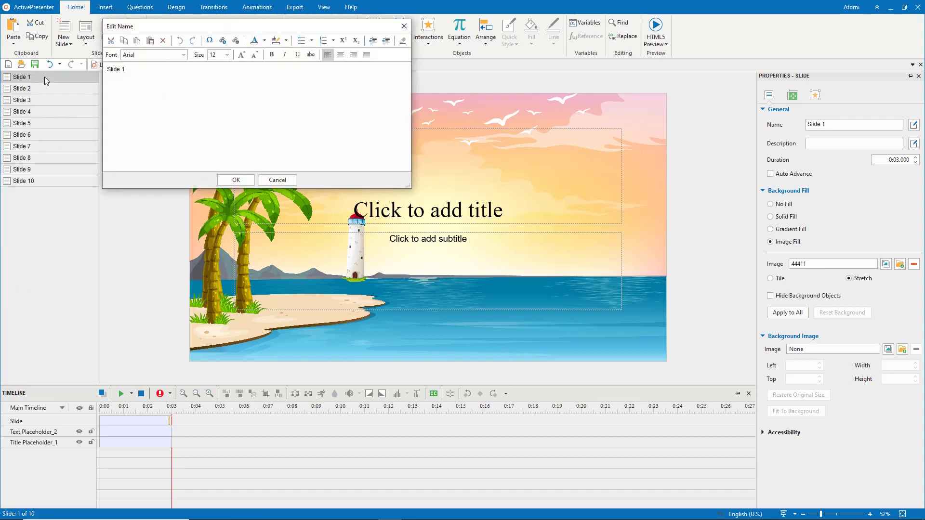
{"action": "type", "text": "S"}
{"action": "key", "text": "BackSpace"}
{"action": "type", "text": "Welcome"}
{"action": "key", "text": "Return"}
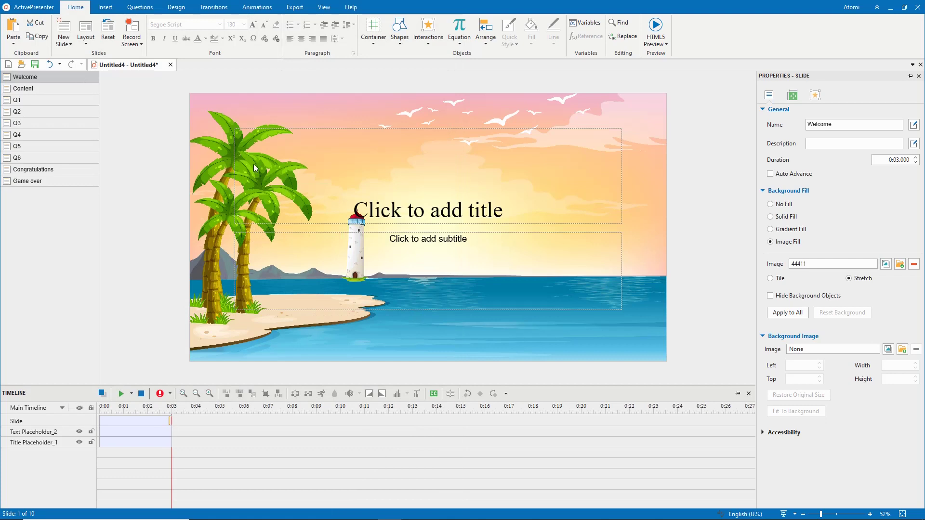
Step: Draw a button labelled PLAY below the how-to-play text
{"action": "left_click", "coordinate": [413, 209]}
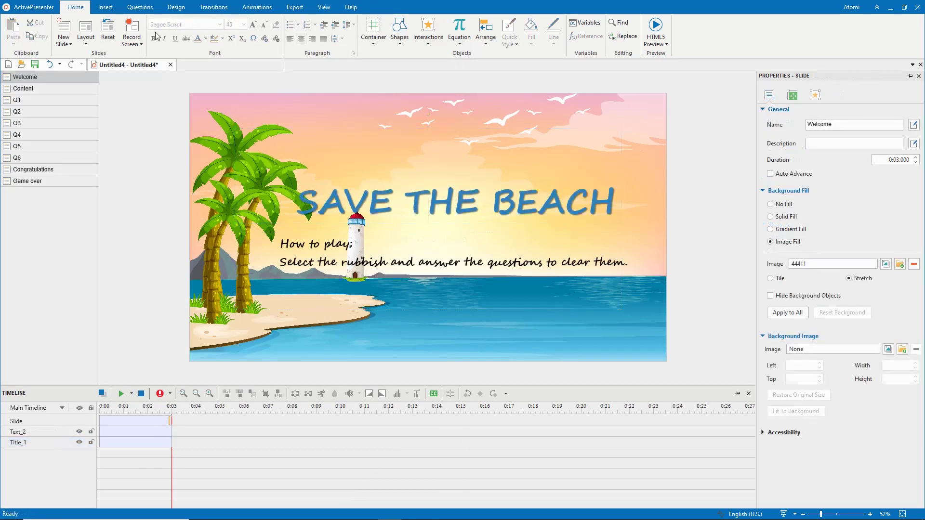
{"action": "left_click", "coordinate": [110, 8]}
{"action": "left_click", "coordinate": [485, 30]}
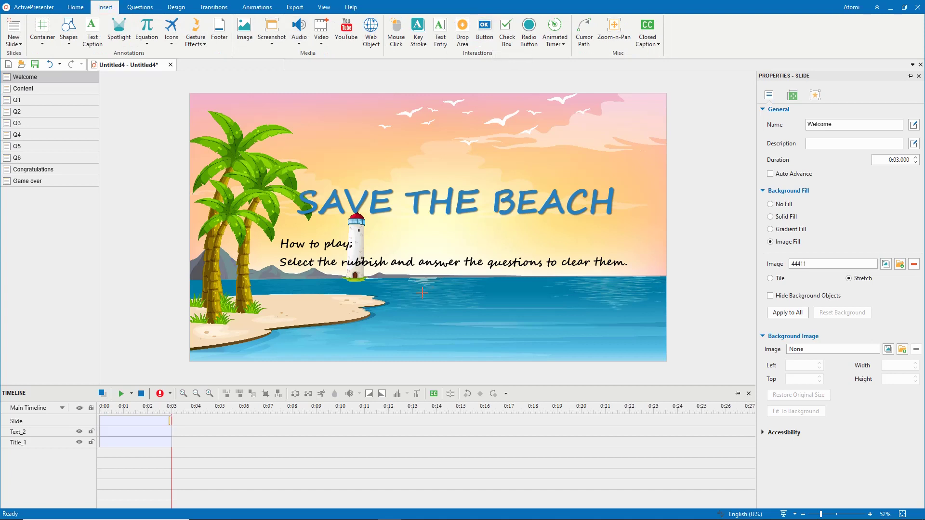
{"action": "left_click_drag", "start_coordinate": [420, 297], "coordinate": [460, 311]}
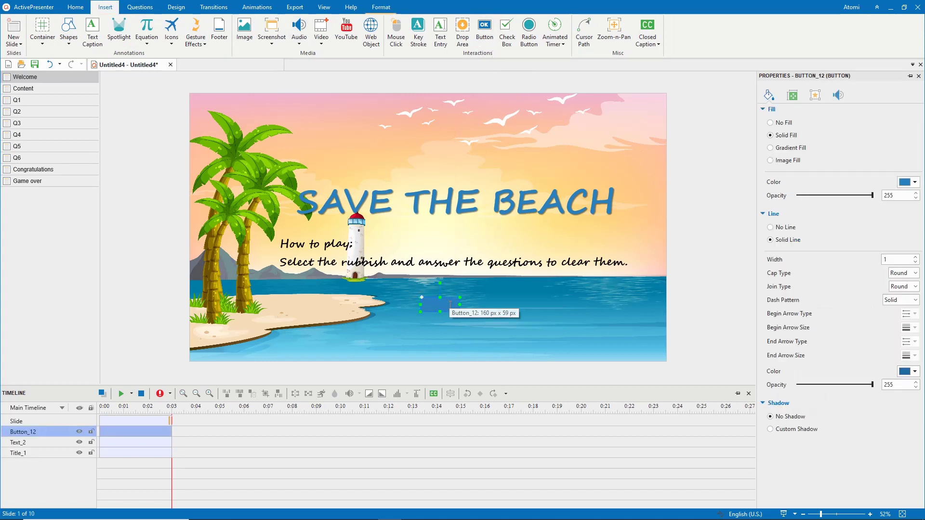
{"action": "type", "text": "PLAY"}
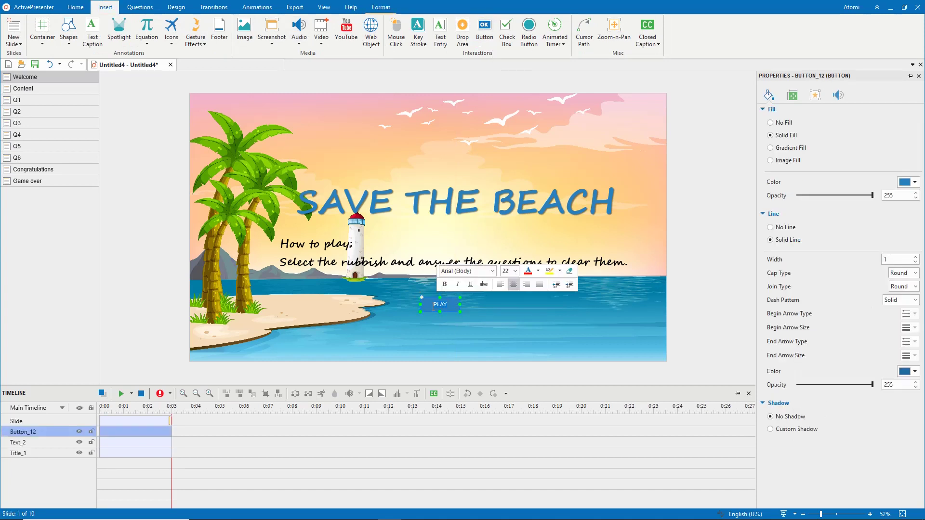
Step: Set the PLAY text to bold Segoe Script, size 32
{"action": "left_click", "coordinate": [438, 271]}
{"action": "type", "text": "Segoe Script"}
{"action": "key", "text": "Return"}
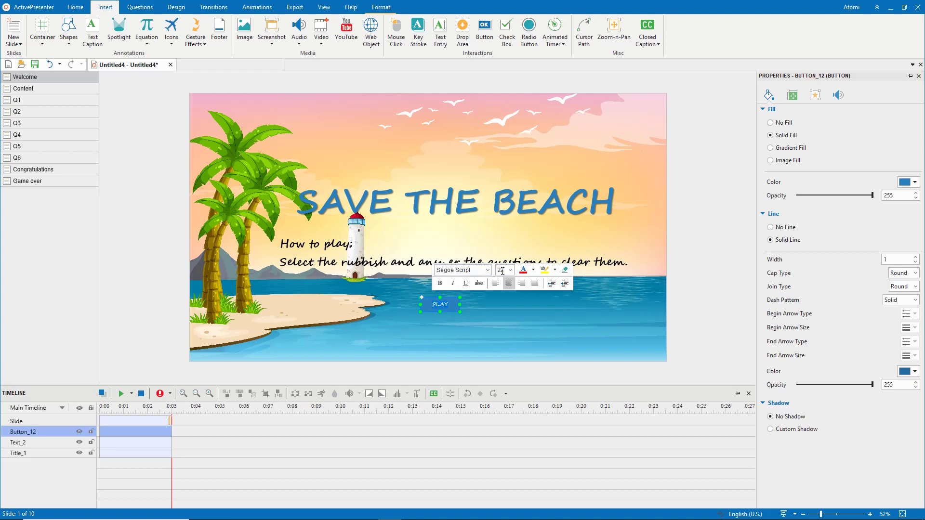
{"action": "left_click", "coordinate": [498, 270]}
{"action": "type", "text": "32"}
{"action": "key", "text": "Return"}
{"action": "left_click", "coordinate": [435, 282]}
Step: Fill the PLAY button orange and centre it below the text
{"action": "left_click", "coordinate": [914, 182]}
{"action": "left_click", "coordinate": [875, 208]}
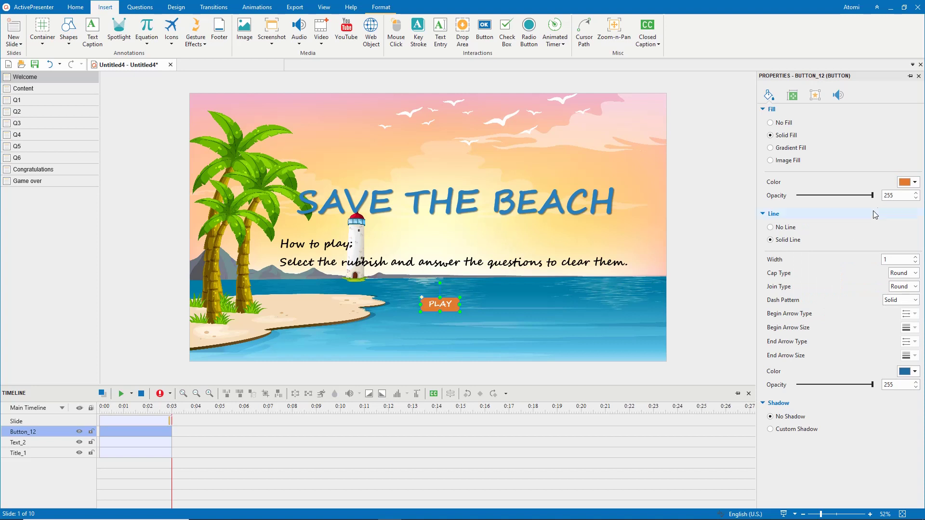
{"action": "left_click", "coordinate": [446, 313]}
{"action": "left_click_drag", "start_coordinate": [446, 314], "coordinate": [436, 315]}
Step: Give the SAVE THE BEACH title an entrance effect coming from the top
{"action": "left_click", "coordinate": [132, 453]}
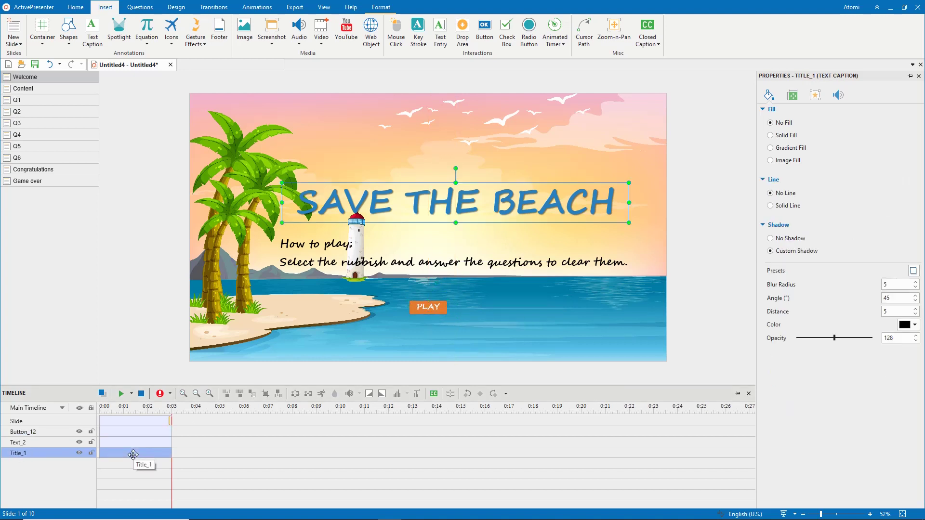
{"action": "left_click", "coordinate": [257, 8]}
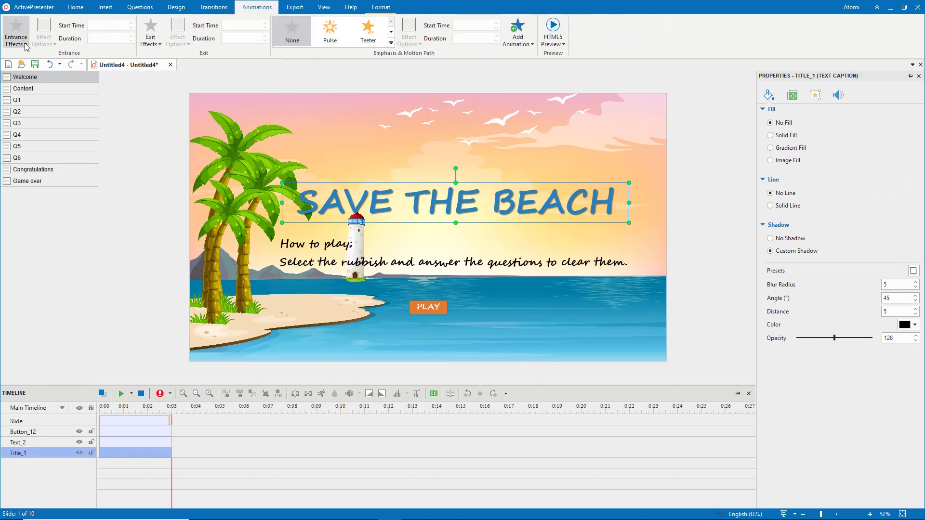
{"action": "left_click", "coordinate": [16, 32]}
{"action": "left_click", "coordinate": [88, 123]}
{"action": "left_click", "coordinate": [44, 39]}
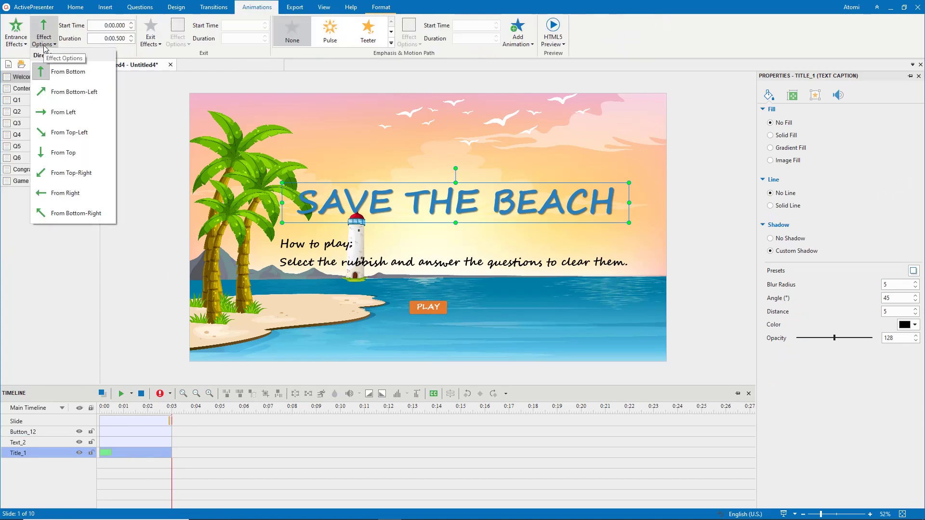
{"action": "left_click", "coordinate": [45, 154]}
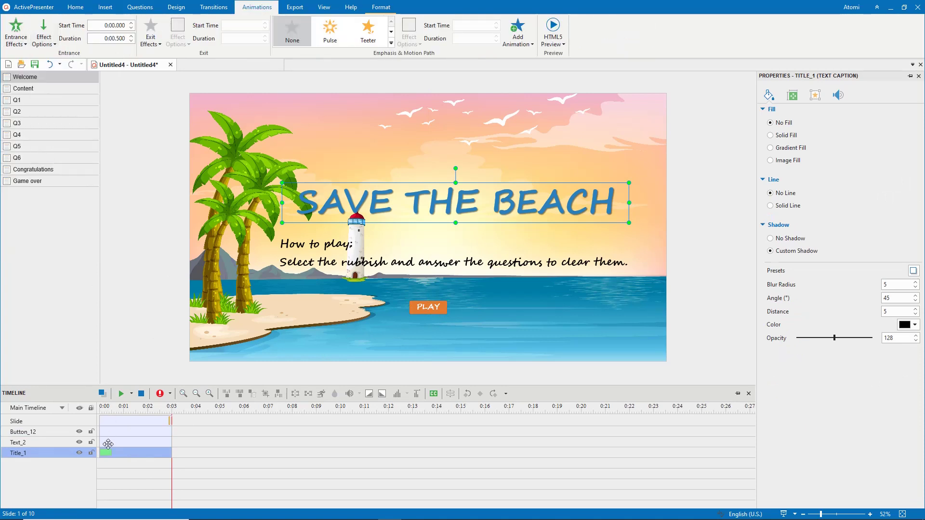
Step: Make the how-to-play text Fade In word by word, starting half a second later
{"action": "left_click", "coordinate": [111, 442]}
{"action": "left_click", "coordinate": [25, 45]}
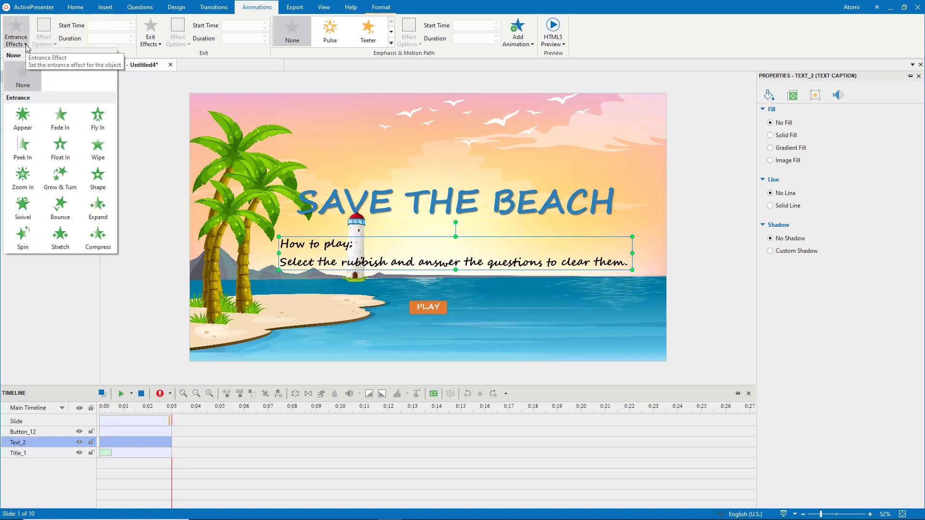
{"action": "left_click", "coordinate": [53, 123]}
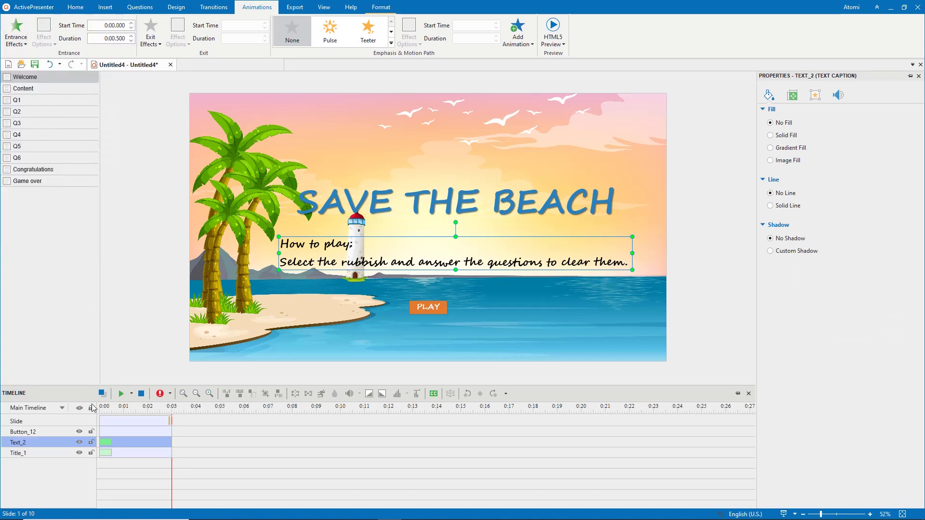
{"action": "left_click_drag", "start_coordinate": [105, 442], "coordinate": [117, 442]}
{"action": "double_click", "coordinate": [117, 442]}
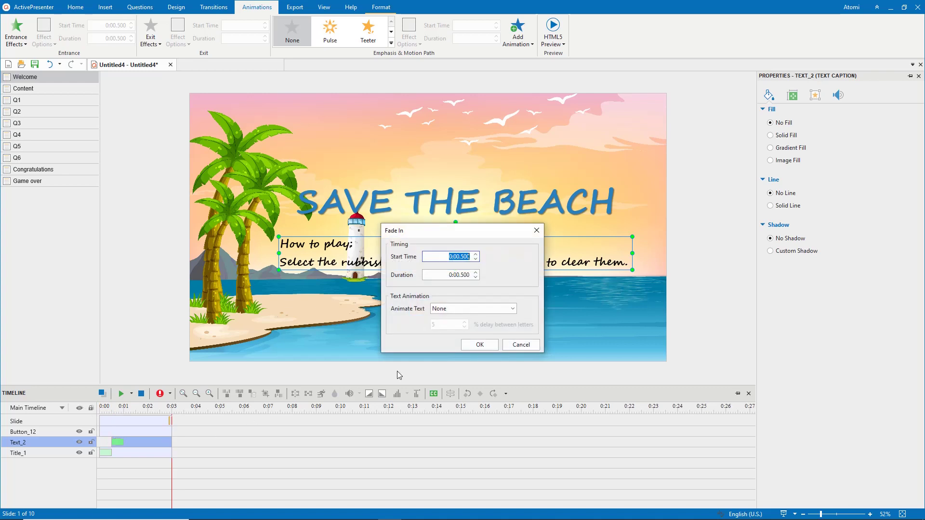
{"action": "left_click", "coordinate": [467, 310]}
{"action": "left_click", "coordinate": [468, 339]}
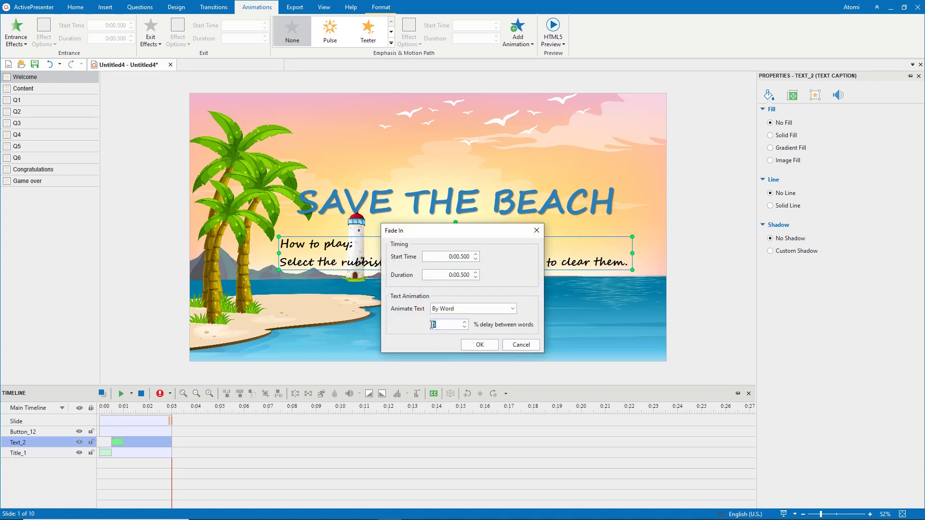
{"action": "left_click", "coordinate": [477, 345]}
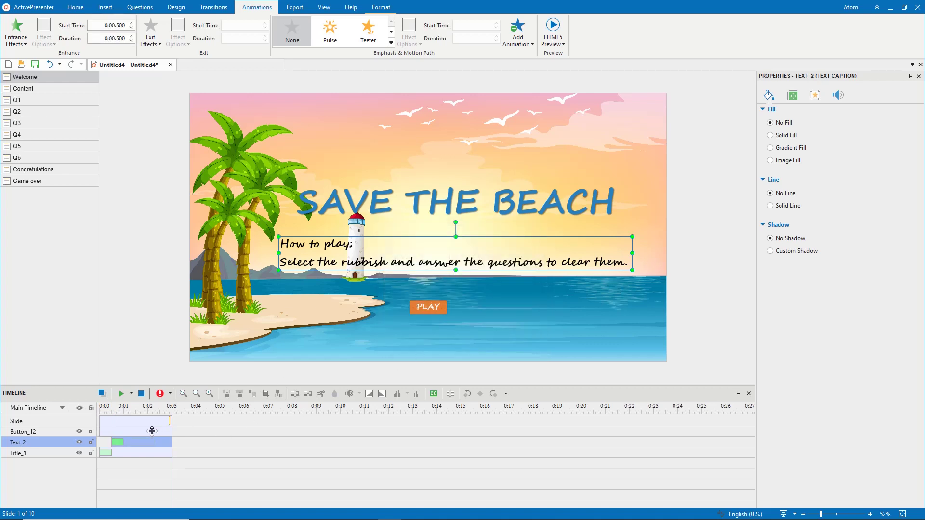
Step: Give the PLAY button a Fly In entrance starting around 0:02.3
{"action": "left_click", "coordinate": [149, 431]}
{"action": "left_click", "coordinate": [16, 31]}
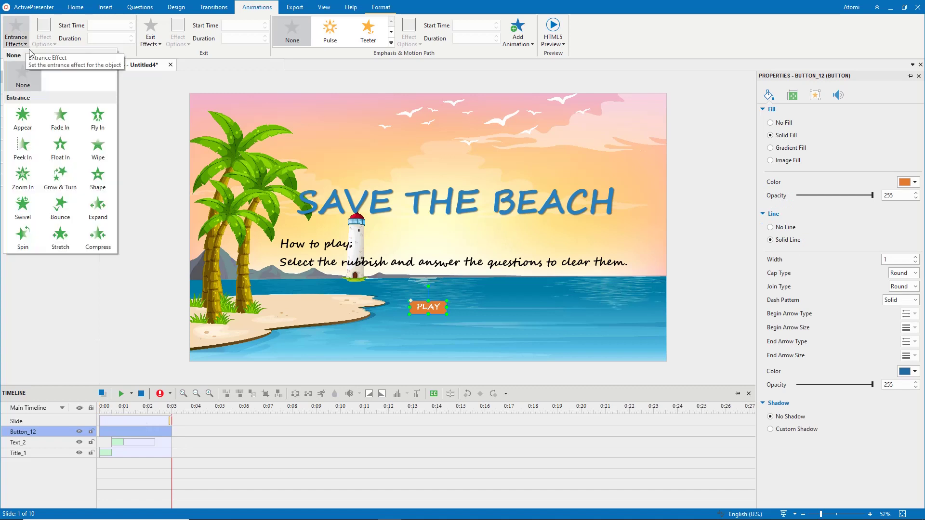
{"action": "left_click", "coordinate": [90, 122]}
{"action": "left_click_drag", "start_coordinate": [106, 432], "coordinate": [154, 434]}
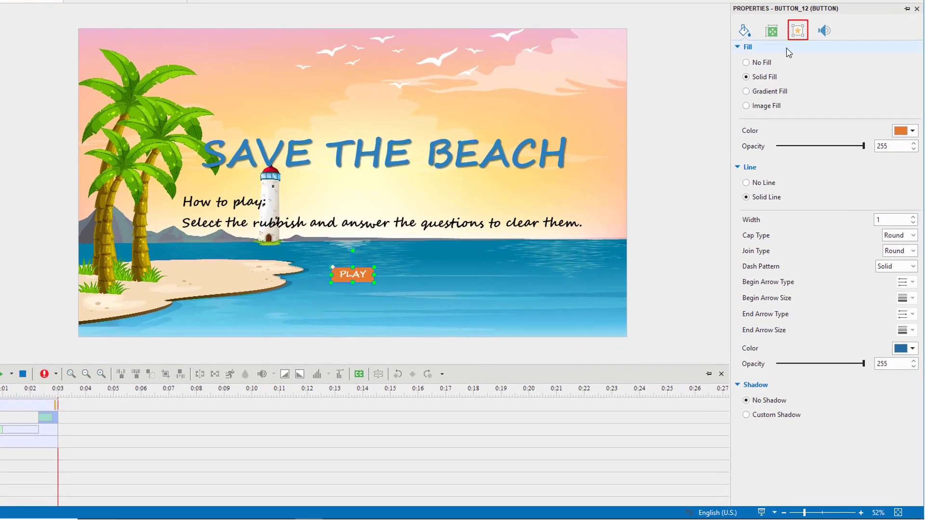
Step: Add an On Click event to the PLAY button that goes forward one slide
{"action": "left_click", "coordinate": [797, 31]}
{"action": "left_click", "coordinate": [910, 390]}
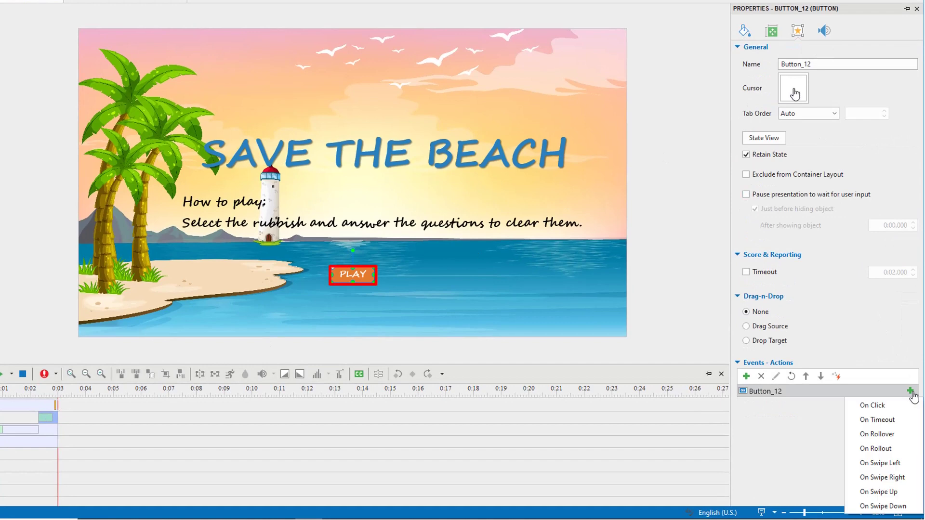
{"action": "left_click", "coordinate": [895, 407]}
{"action": "left_click", "coordinate": [816, 417]}
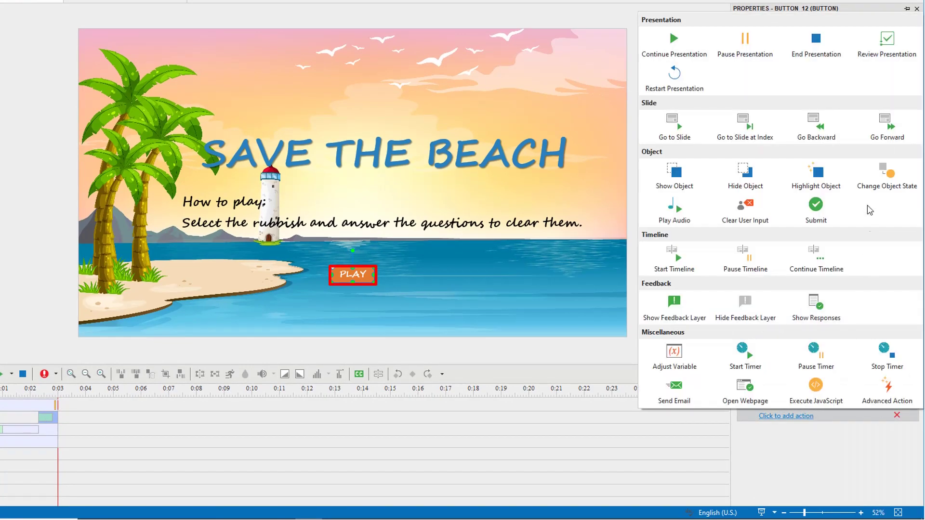
{"action": "left_click", "coordinate": [884, 126]}
Step: Make the PLAY click also play the Mouse Click 1 sound, then select the Content slide
{"action": "left_click", "coordinate": [910, 415]}
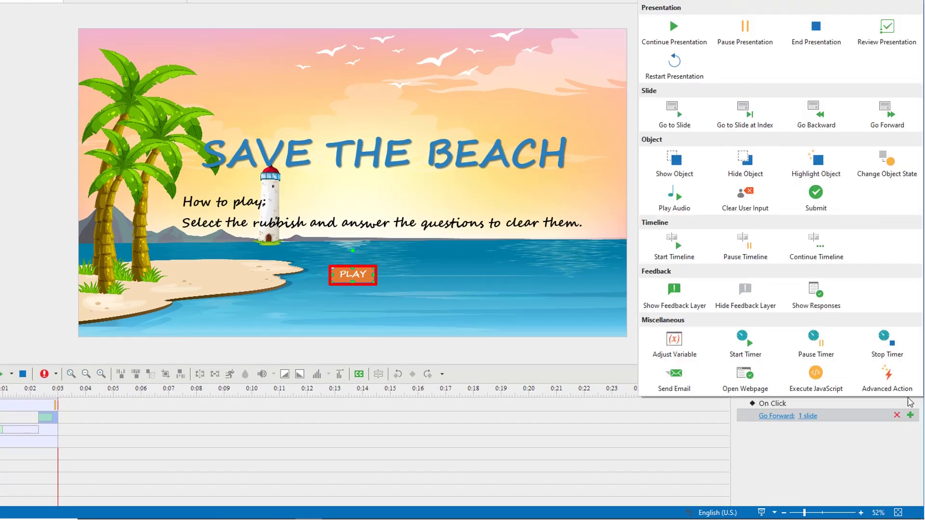
{"action": "left_click", "coordinate": [674, 197]}
{"action": "left_click", "coordinate": [839, 428]}
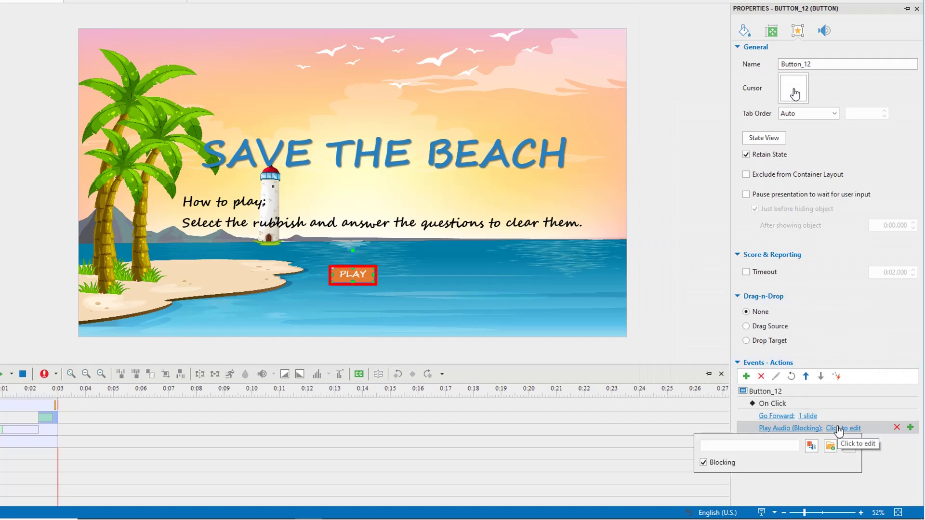
{"action": "left_click", "coordinate": [849, 446]}
{"action": "left_click", "coordinate": [842, 305]}
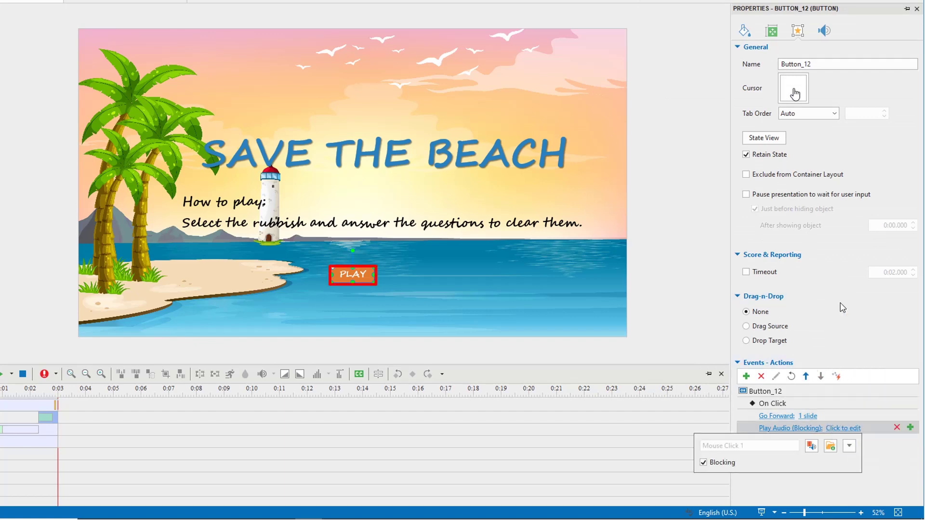
{"action": "left_click", "coordinate": [842, 308]}
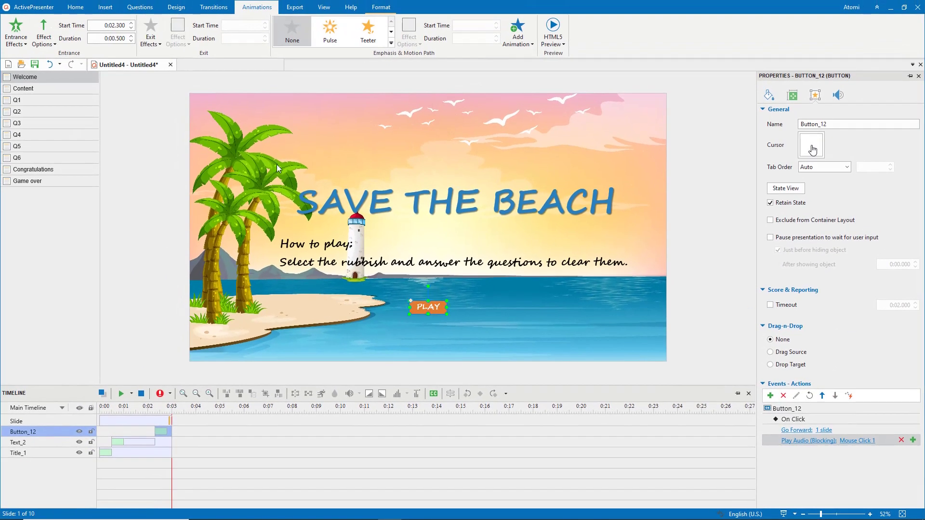
{"action": "left_click", "coordinate": [73, 90]}
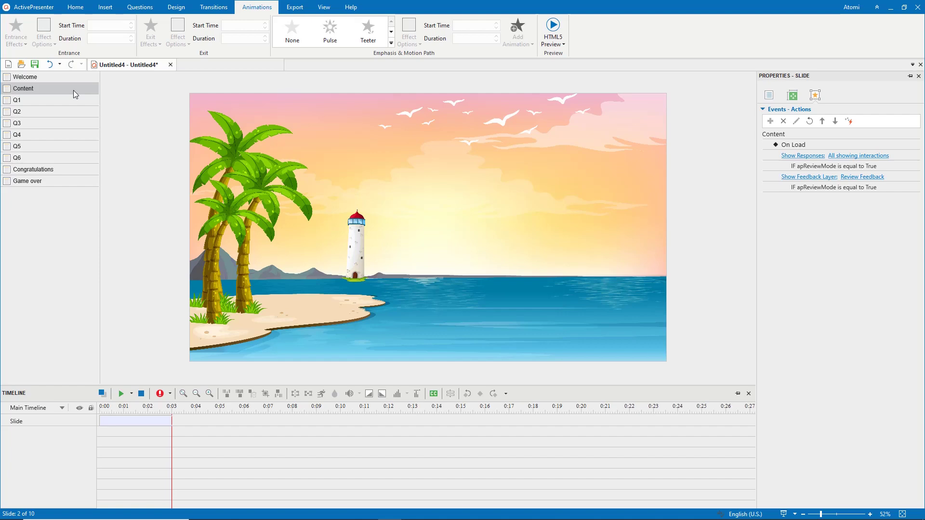
Step: Insert the six rubbish images from the Desktop onto the Content slide
{"action": "left_click", "coordinate": [105, 6]}
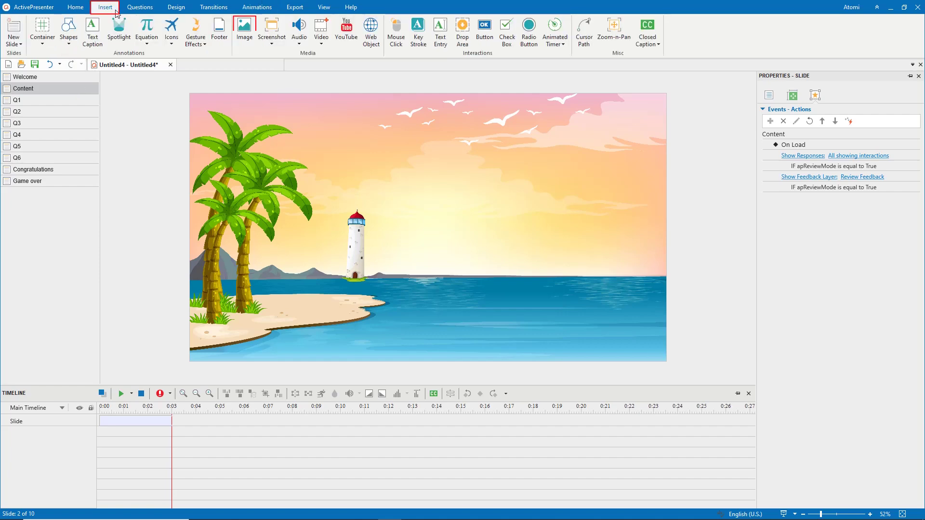
{"action": "left_click", "coordinate": [244, 30]}
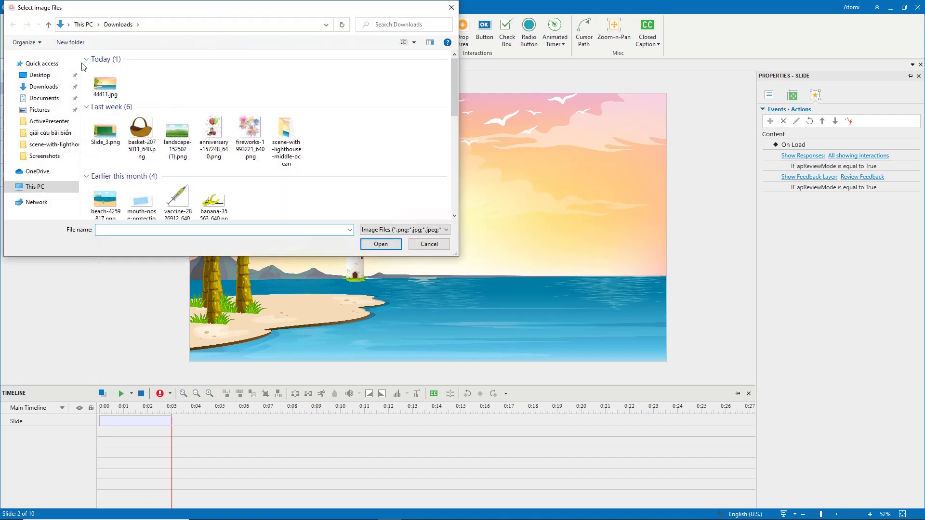
{"action": "left_click", "coordinate": [39, 75]}
{"action": "left_click_drag", "start_coordinate": [94, 54], "coordinate": [403, 135]}
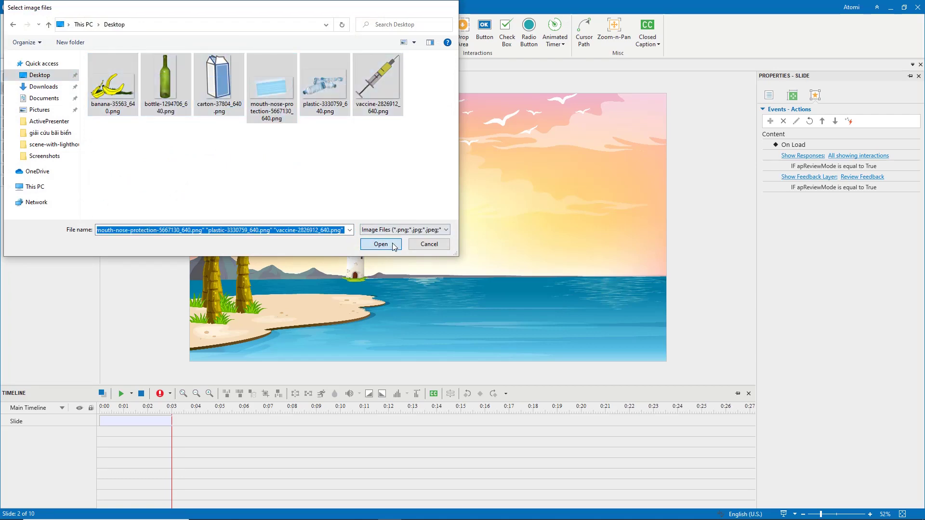
{"action": "left_click", "coordinate": [393, 245]}
Step: Shrink, rotate and place the syringe, bottles, mask, milk carton and banana peel on the beach and sea
{"action": "left_click_drag", "start_coordinate": [317, 182], "coordinate": [637, 309]}
{"action": "left_click", "coordinate": [265, 308]}
{"action": "left_click", "coordinate": [289, 140]}
{"action": "left_click_drag", "start_coordinate": [357, 103], "coordinate": [530, 297]}
{"action": "left_click", "coordinate": [246, 174]}
{"action": "left_click_drag", "start_coordinate": [288, 99], "coordinate": [431, 340]}
{"action": "left_click", "coordinate": [236, 202]}
{"action": "left_click_drag", "start_coordinate": [255, 99], "coordinate": [223, 308]}
{"action": "left_click", "coordinate": [275, 144]}
{"action": "left_click_drag", "start_coordinate": [340, 92], "coordinate": [333, 308]}
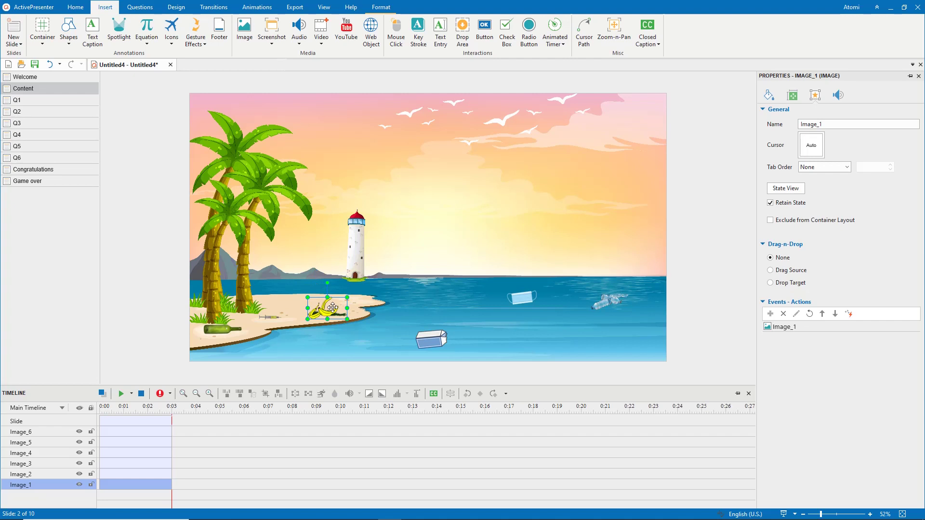
Step: Add an On Click event to the banana peel that plays the Mouse Click 1 sound
{"action": "left_click", "coordinate": [911, 326]}
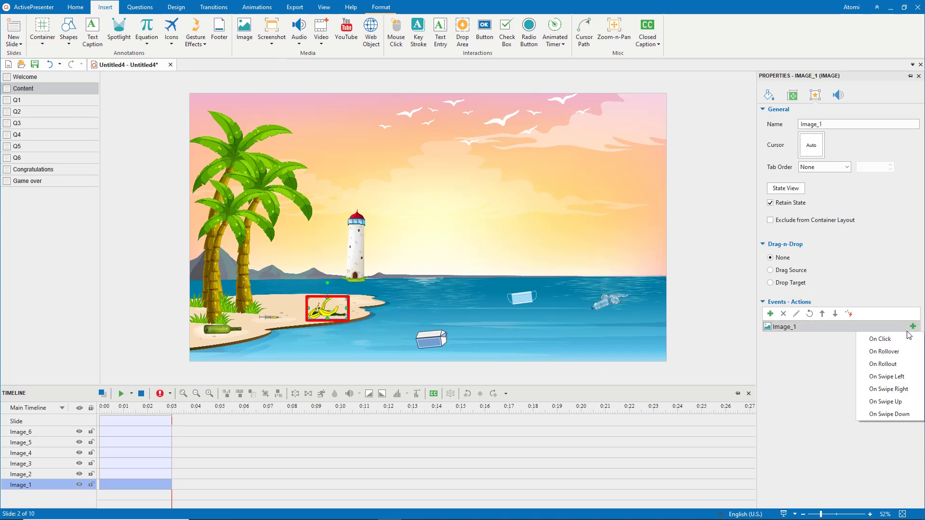
{"action": "left_click", "coordinate": [905, 335]}
{"action": "left_click", "coordinate": [826, 348]}
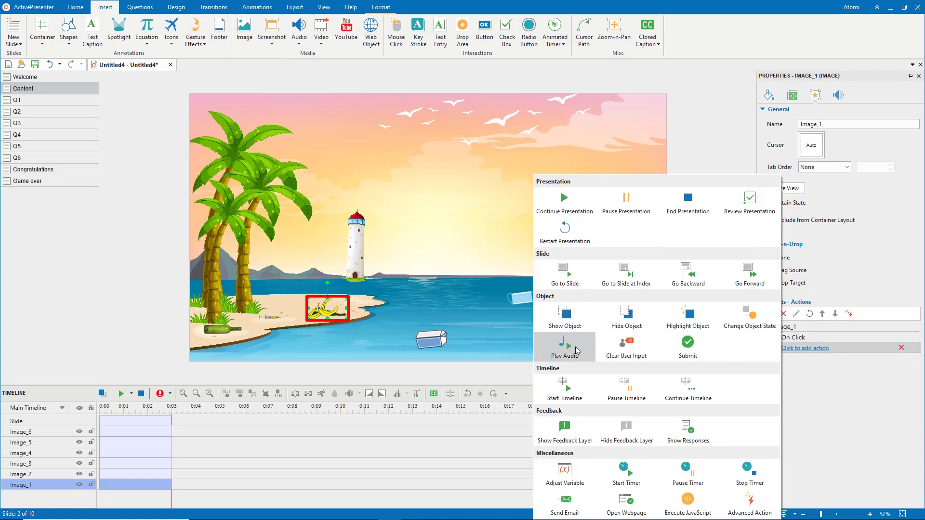
{"action": "left_click", "coordinate": [577, 349]}
{"action": "left_click", "coordinate": [852, 350]}
{"action": "left_click", "coordinate": [860, 364]}
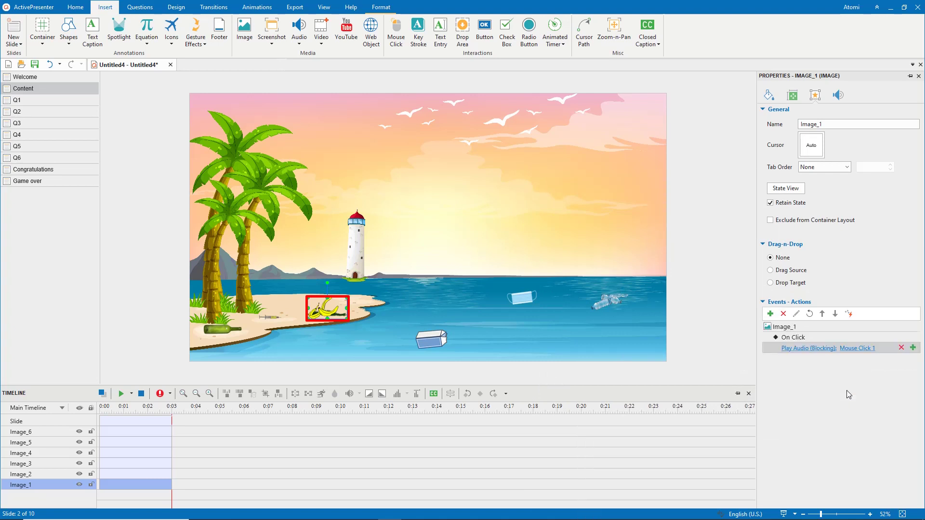
Step: Add a Go to Slide action targeting Q1 to the banana peel's click
{"action": "left_click", "coordinate": [911, 350]}
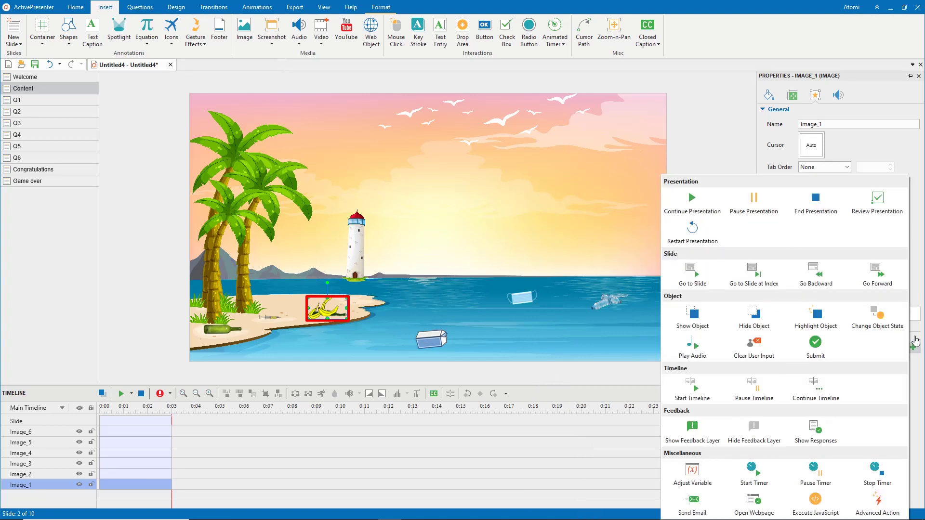
{"action": "left_click", "coordinate": [711, 276]}
{"action": "left_click", "coordinate": [828, 358]}
{"action": "left_click", "coordinate": [830, 373]}
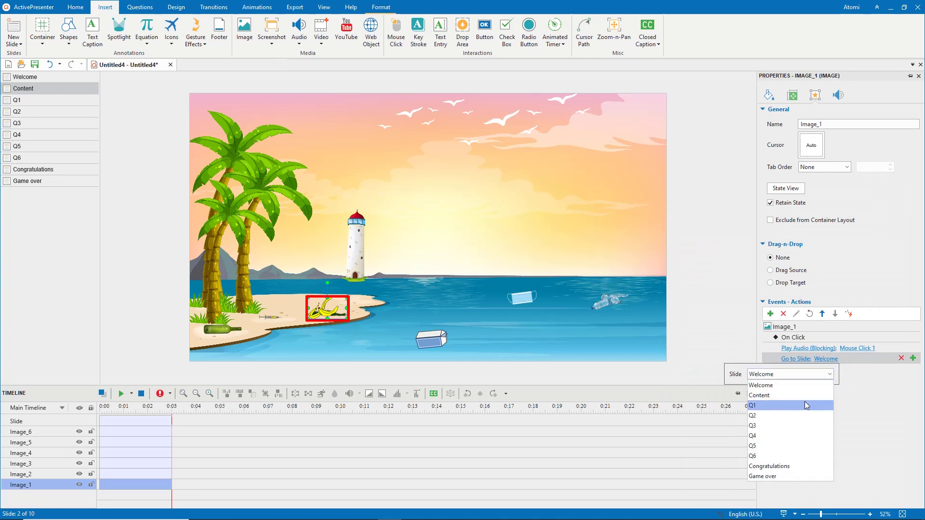
{"action": "left_click", "coordinate": [802, 412]}
{"action": "left_click", "coordinate": [732, 346]}
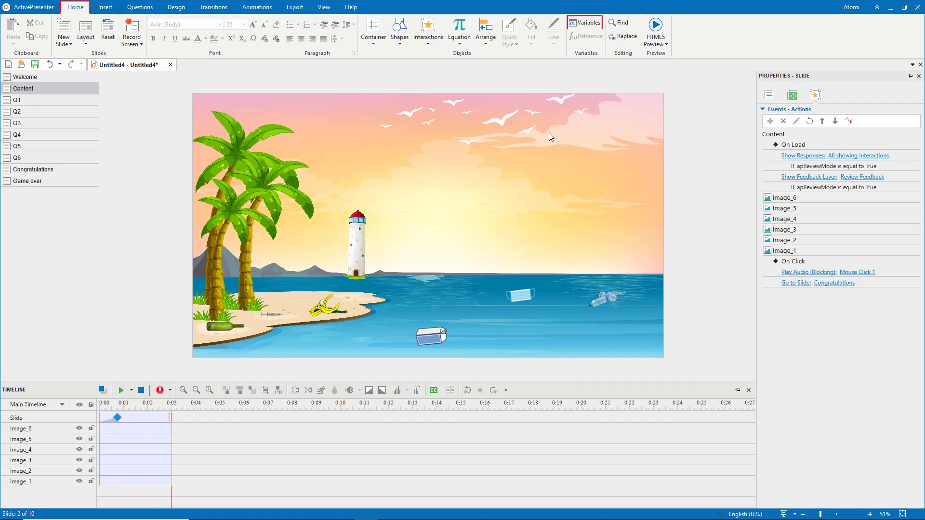
Step: Create the NUMBER variable correct1 with default value 0 in the Variables dialog
{"action": "left_click", "coordinate": [588, 24]}
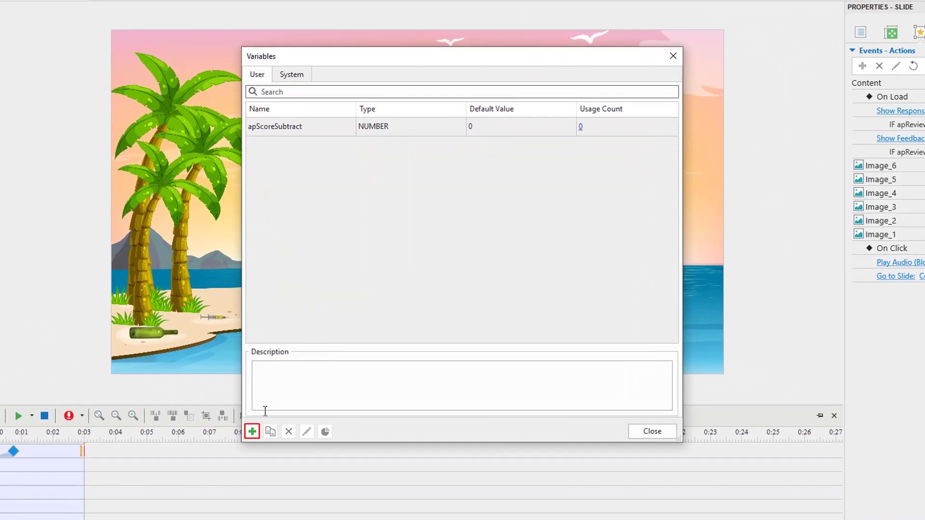
{"action": "left_click", "coordinate": [253, 431]}
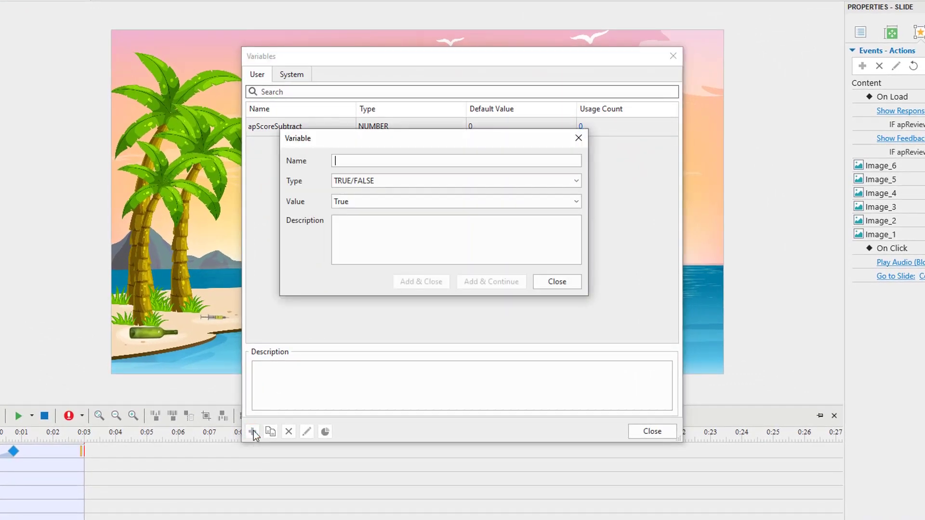
{"action": "type", "text": "correct1"}
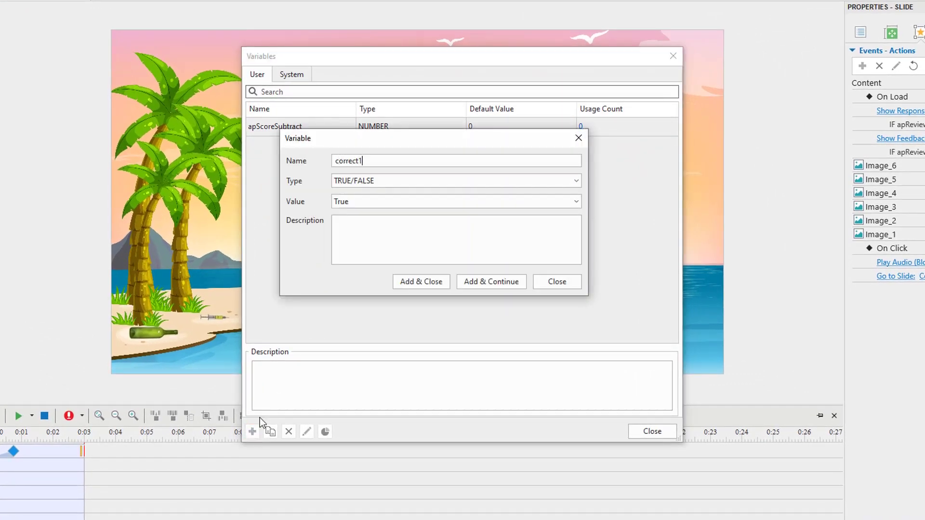
{"action": "left_click", "coordinate": [423, 181]}
{"action": "left_click", "coordinate": [424, 219]}
{"action": "left_click", "coordinate": [436, 284]}
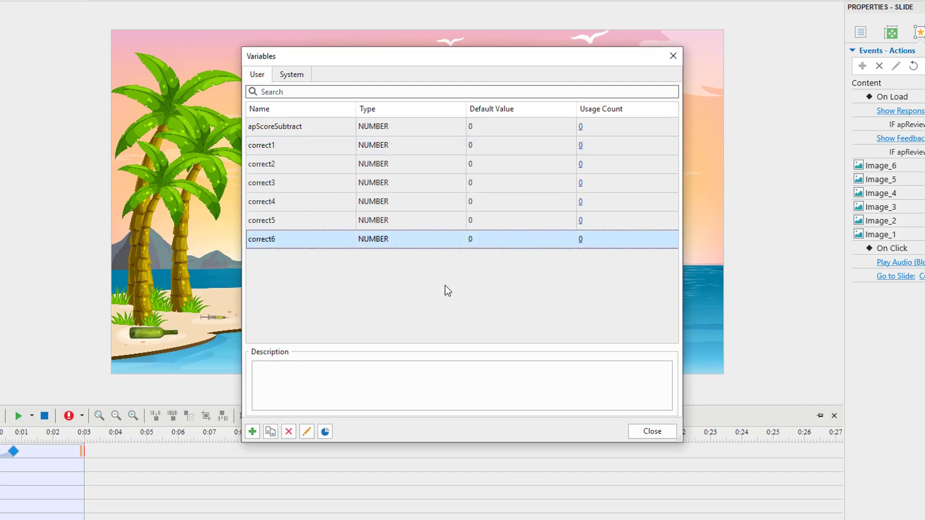
{"action": "left_click", "coordinate": [651, 431]}
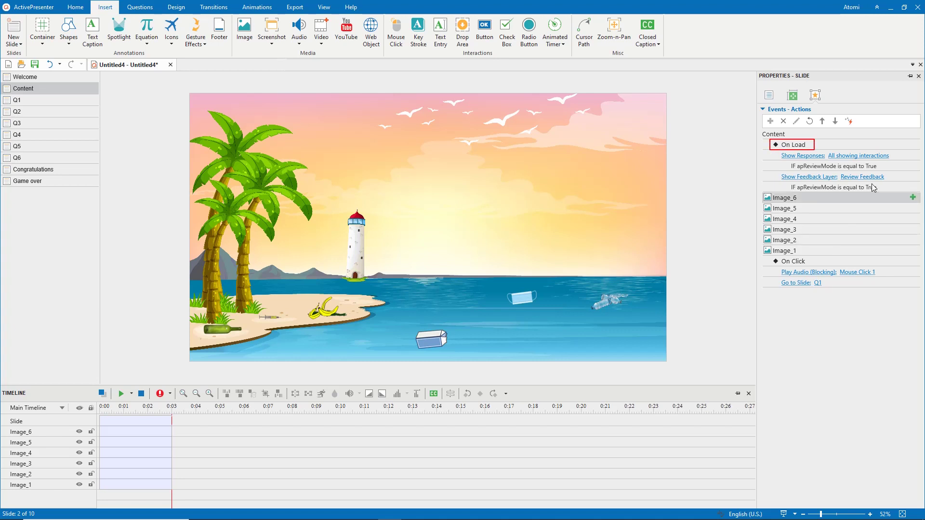
Step: Add an On Load Hide Object action for Image_1, conditioned on correct1 equal to 1
{"action": "left_click", "coordinate": [913, 145]}
{"action": "left_click", "coordinate": [769, 292]}
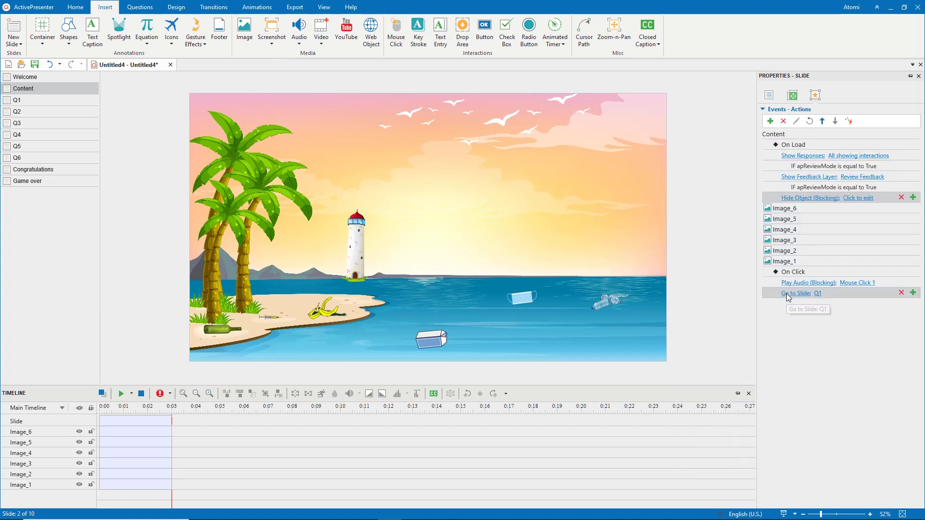
{"action": "left_click", "coordinate": [863, 200]}
{"action": "left_click", "coordinate": [830, 228]}
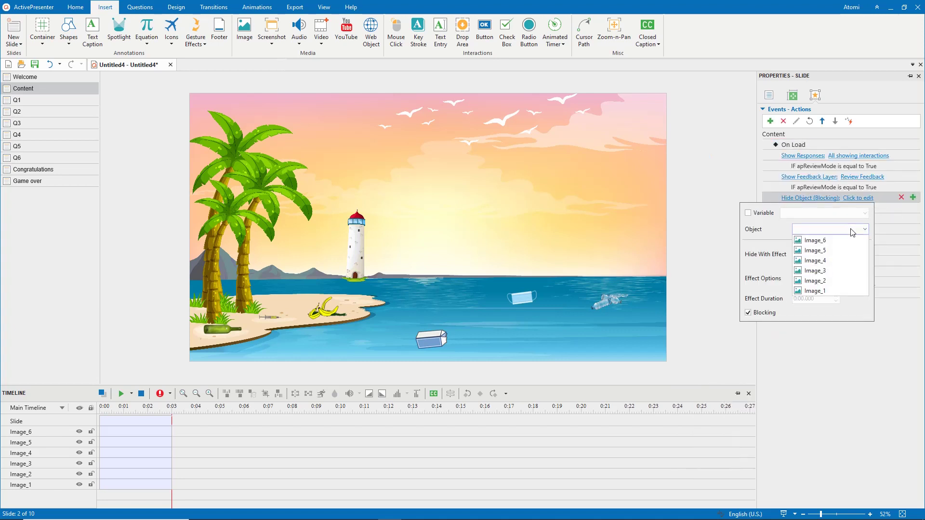
{"action": "left_click", "coordinate": [835, 292]}
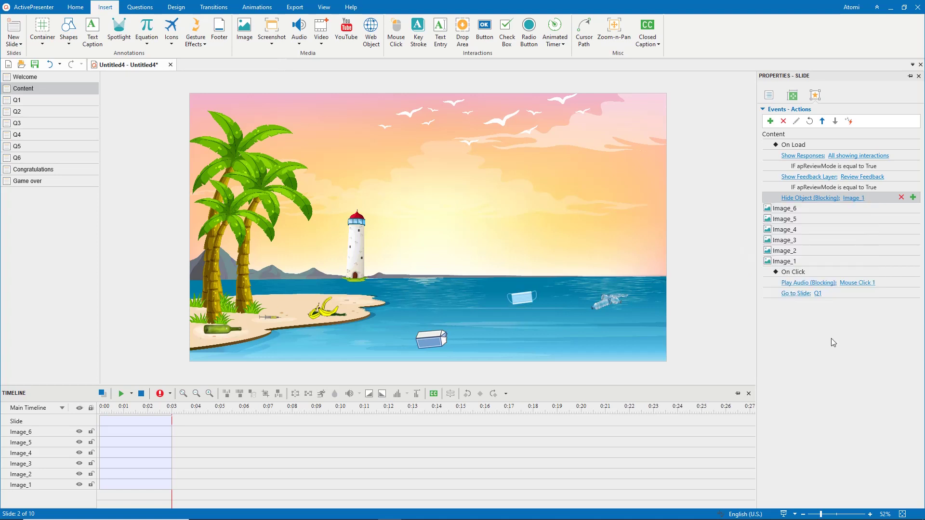
{"action": "left_click", "coordinate": [913, 197]}
{"action": "left_click", "coordinate": [891, 261]}
{"action": "left_click", "coordinate": [874, 287]}
{"action": "double_click", "coordinate": [800, 310]}
{"action": "type", "text": "1"}
{"action": "left_click", "coordinate": [844, 343]}
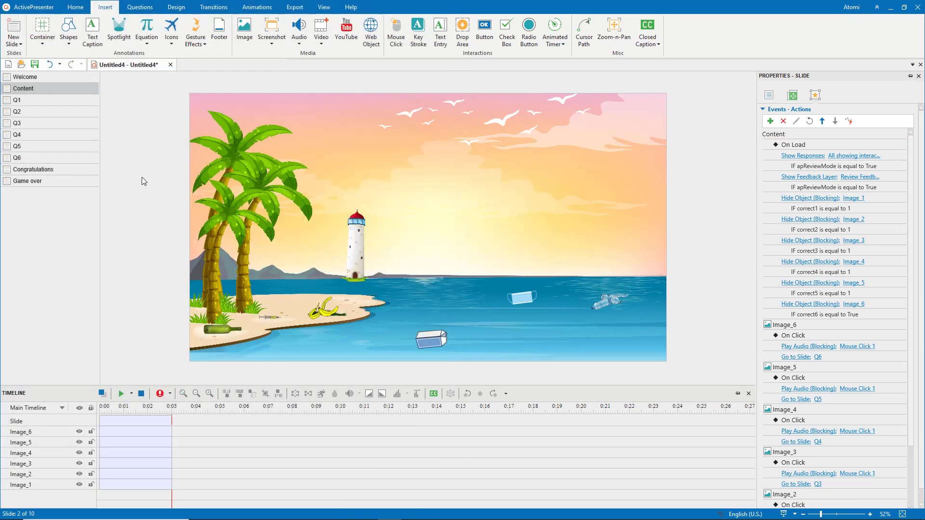
Step: Give slide Q1 the chalkboard image from Downloads as background and insert a multiple-choice question
{"action": "left_click", "coordinate": [63, 100]}
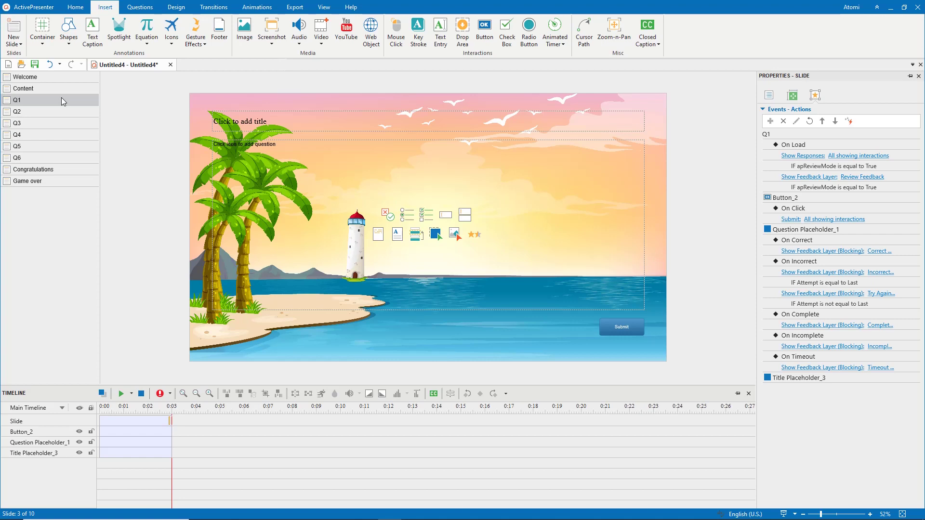
{"action": "left_click", "coordinate": [770, 97]}
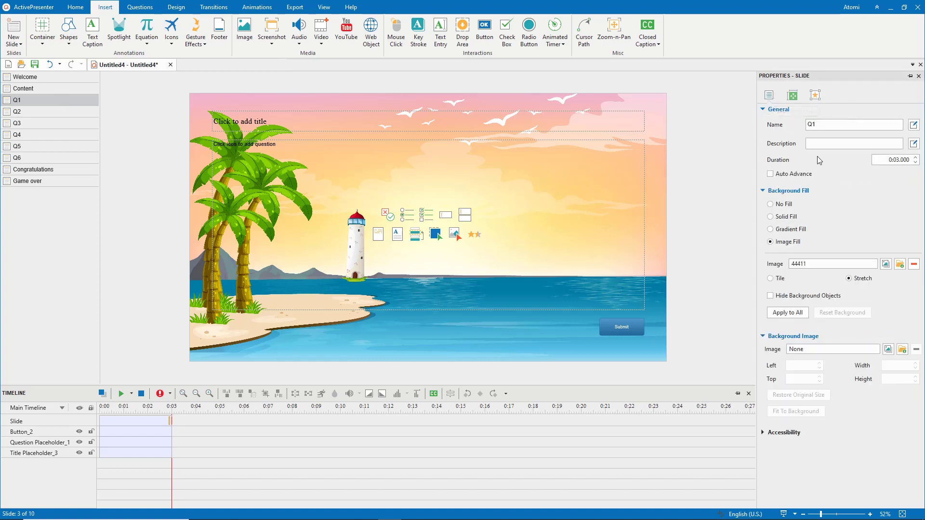
{"action": "left_click", "coordinate": [899, 265]}
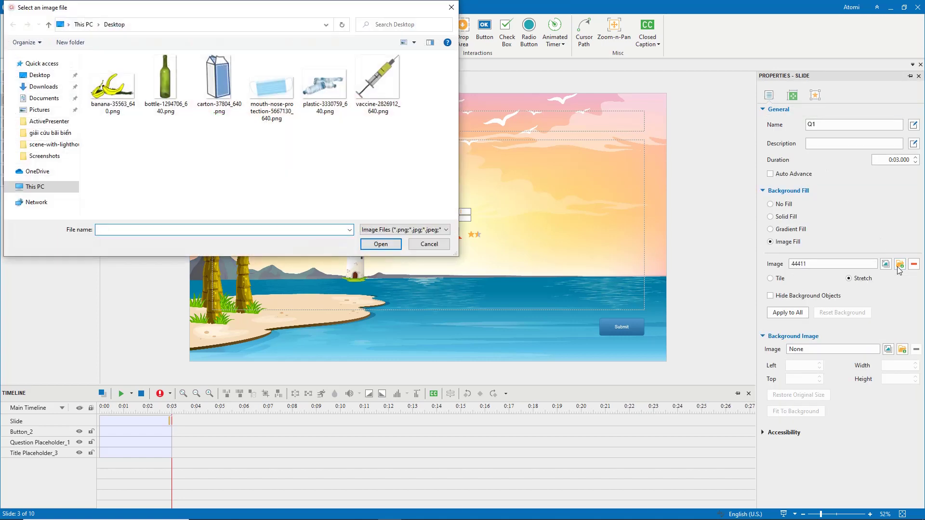
{"action": "left_click", "coordinate": [43, 86]}
{"action": "double_click", "coordinate": [102, 133]}
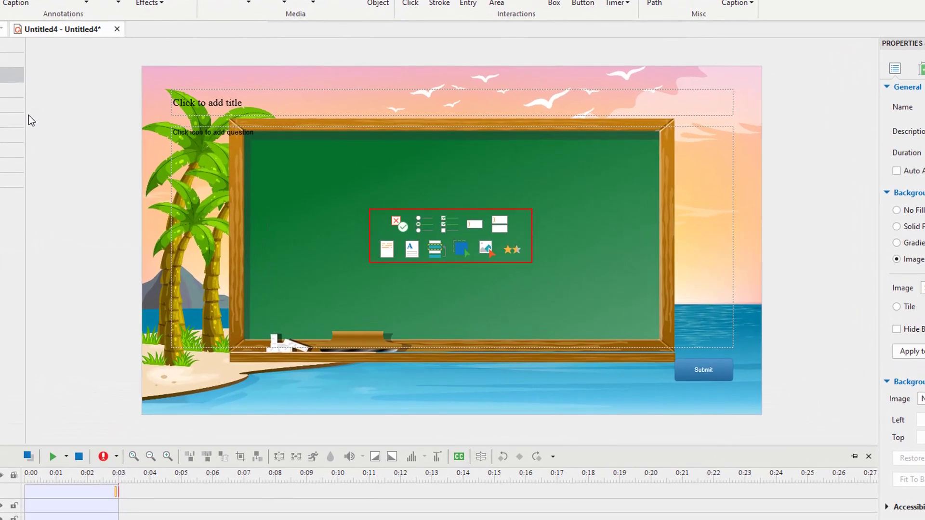
{"action": "left_click", "coordinate": [415, 227]}
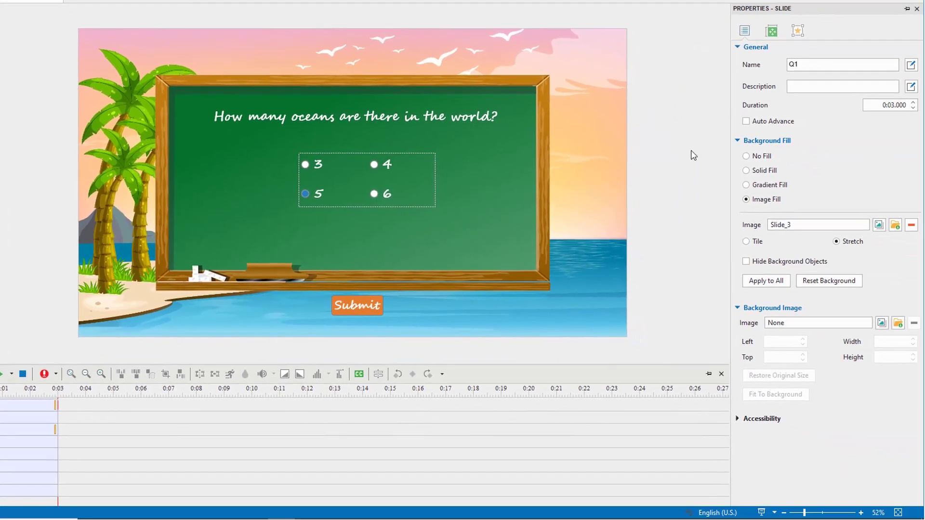
Step: Delete the question's feedback actions and the On Timeout event
{"action": "left_click", "coordinate": [797, 33]}
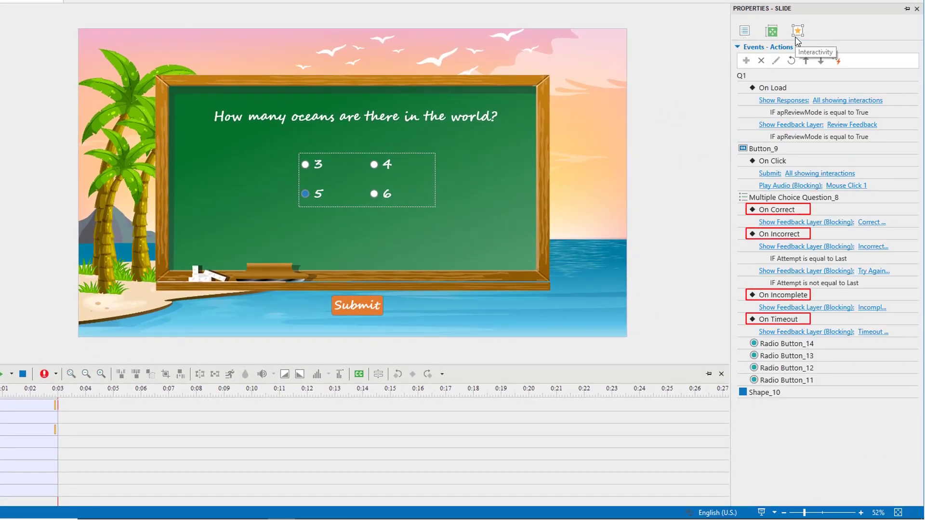
{"action": "left_click", "coordinate": [899, 222]}
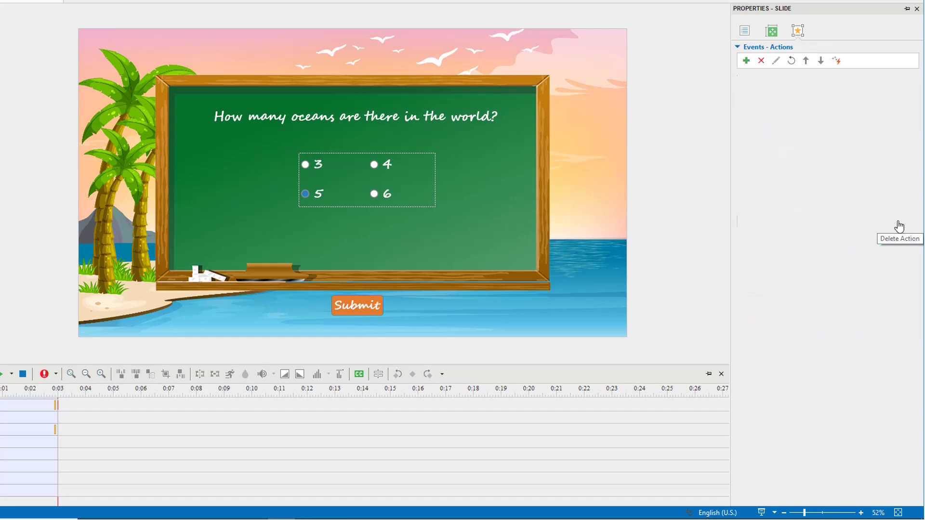
{"action": "left_click", "coordinate": [900, 235]}
{"action": "left_click", "coordinate": [900, 235]}
{"action": "left_click", "coordinate": [900, 235]}
{"action": "left_click", "coordinate": [899, 235]}
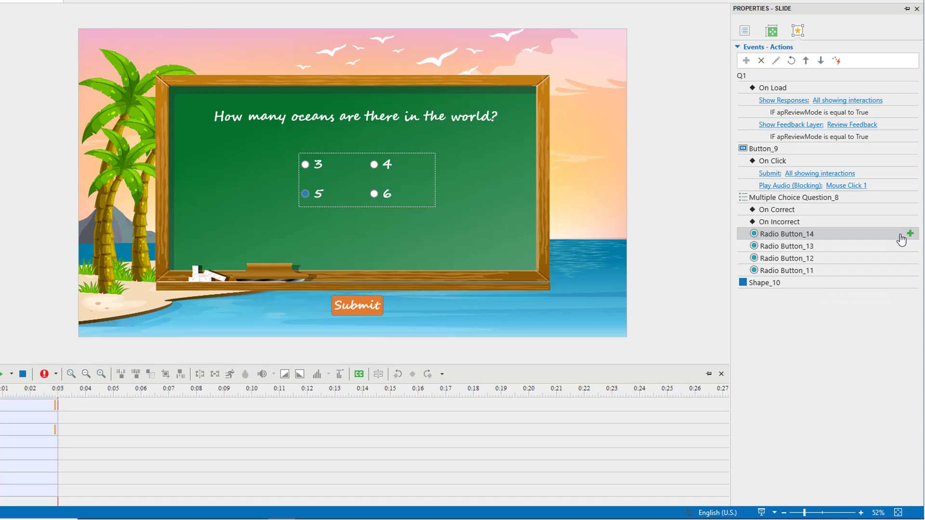
Step: Make On Correct play the Correct 1 sound
{"action": "left_click", "coordinate": [909, 210]}
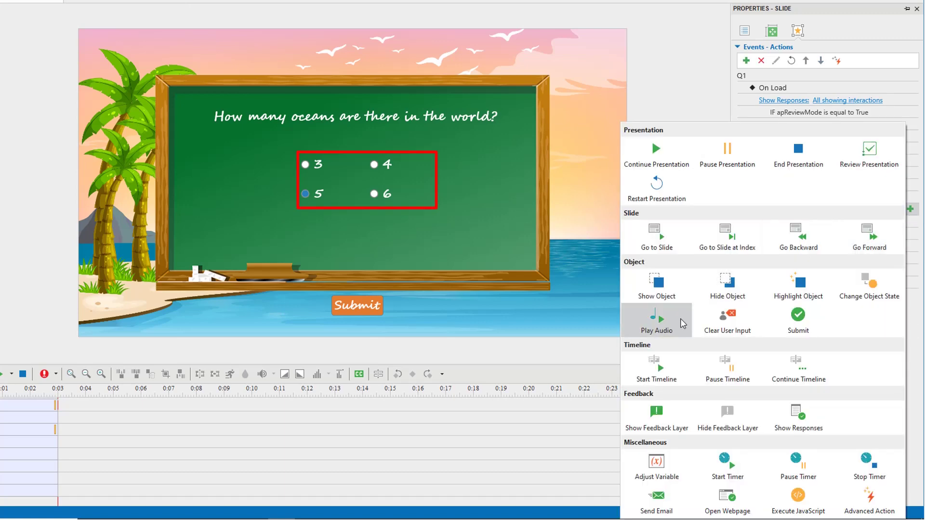
{"action": "left_click", "coordinate": [634, 319]}
{"action": "left_click", "coordinate": [843, 222]}
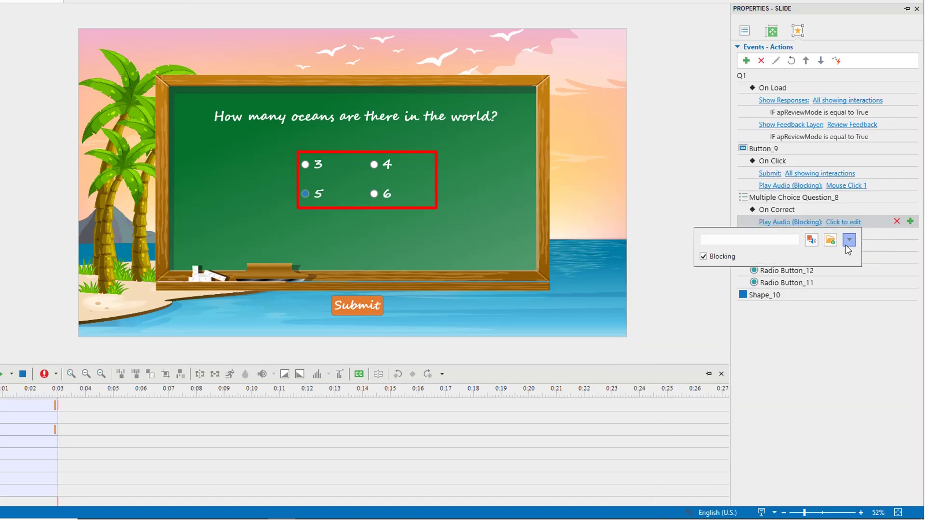
{"action": "left_click", "coordinate": [849, 239]}
{"action": "left_click", "coordinate": [855, 327]}
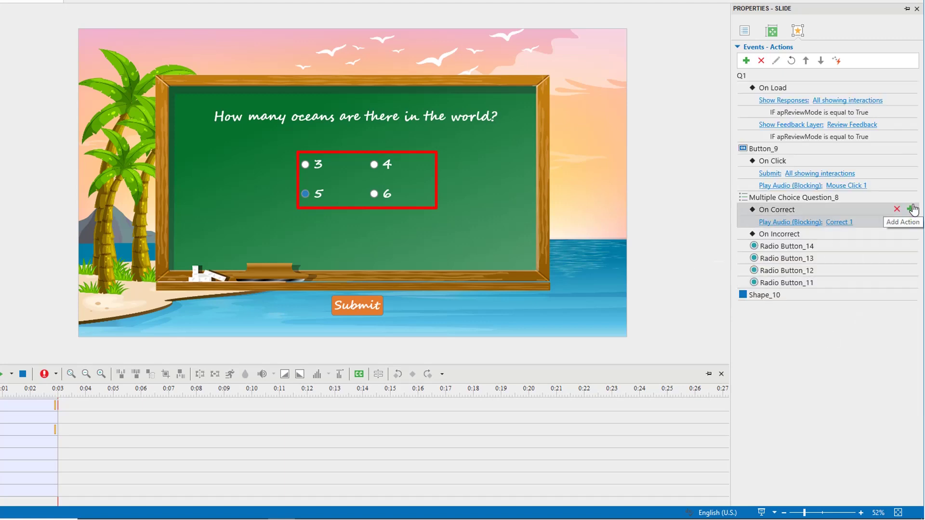
Step: Add an On Correct action setting variable correct1 to 1
{"action": "left_click", "coordinate": [910, 212]}
{"action": "left_click", "coordinate": [686, 460]}
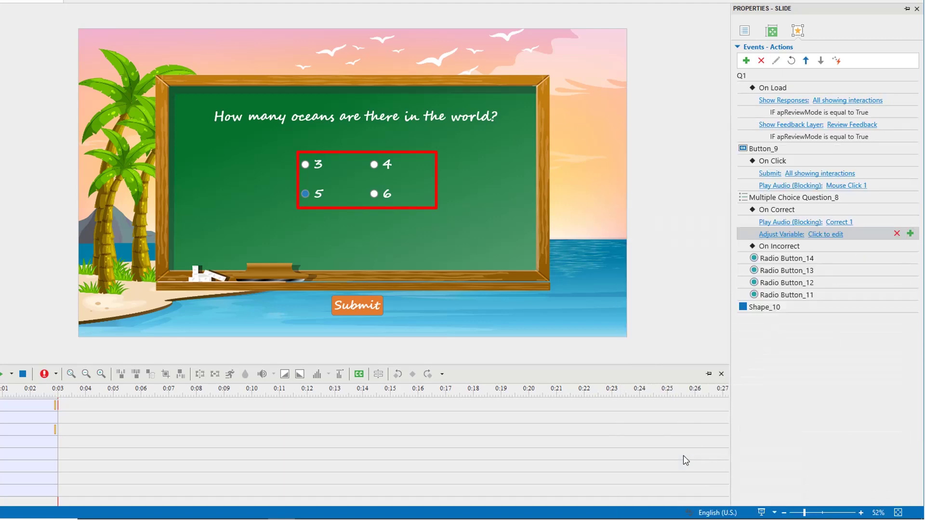
{"action": "left_click", "coordinate": [832, 235]}
{"action": "left_click", "coordinate": [805, 253]}
{"action": "left_click", "coordinate": [778, 283]}
{"action": "left_click", "coordinate": [777, 288]}
{"action": "left_click", "coordinate": [781, 345]}
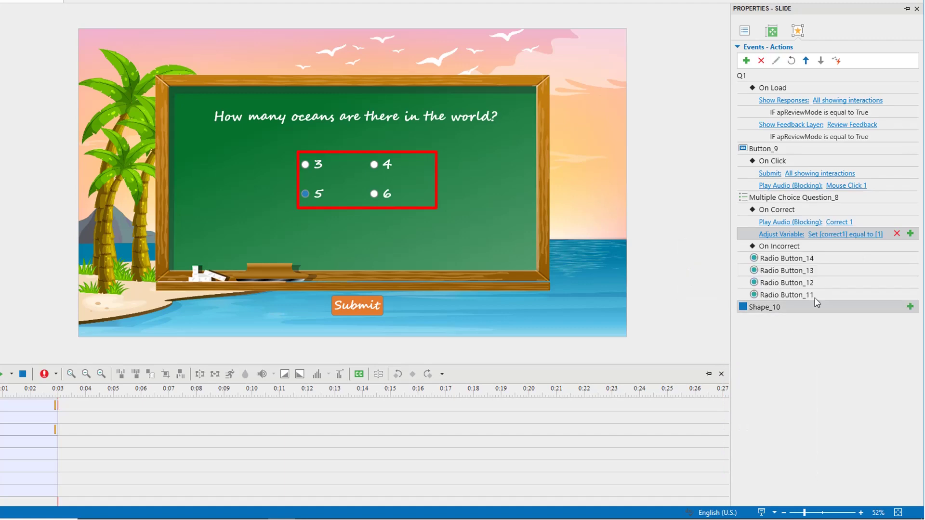
Step: Add an On Correct Go to Slide action targeting the Content slide
{"action": "left_click", "coordinate": [909, 213]}
{"action": "left_click", "coordinate": [656, 236]}
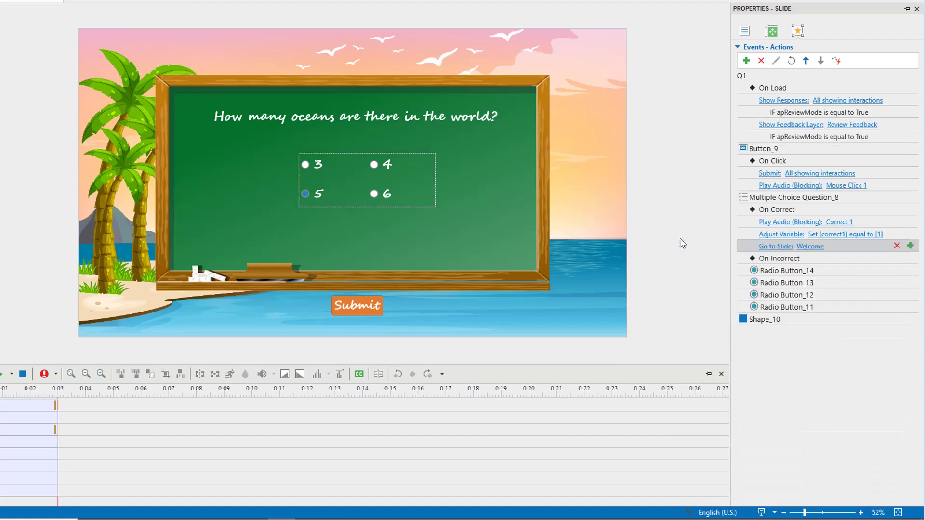
{"action": "left_click", "coordinate": [811, 248]}
{"action": "left_click", "coordinate": [802, 264]}
{"action": "left_click", "coordinate": [771, 293]}
{"action": "left_click", "coordinate": [685, 305]}
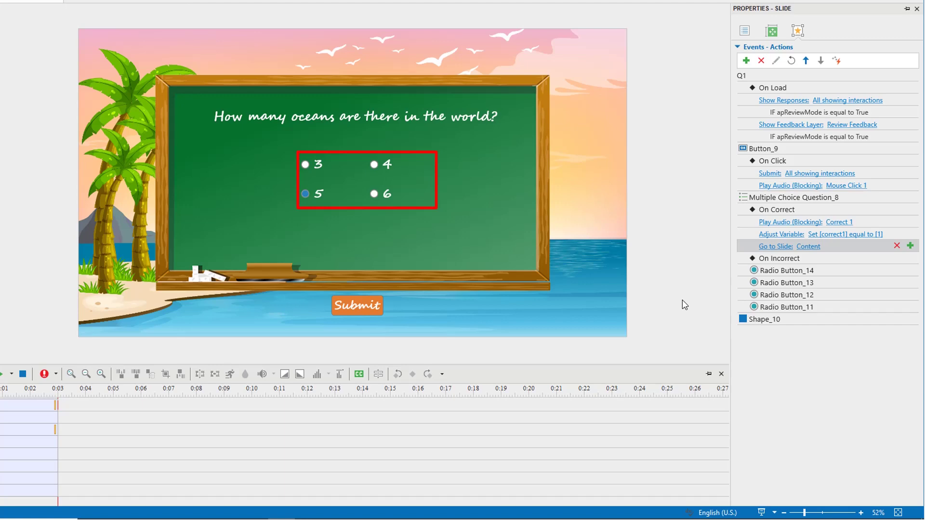
Step: Add another On Correct Go to Slide action targeting the Congratulations slide
{"action": "left_click", "coordinate": [910, 209]}
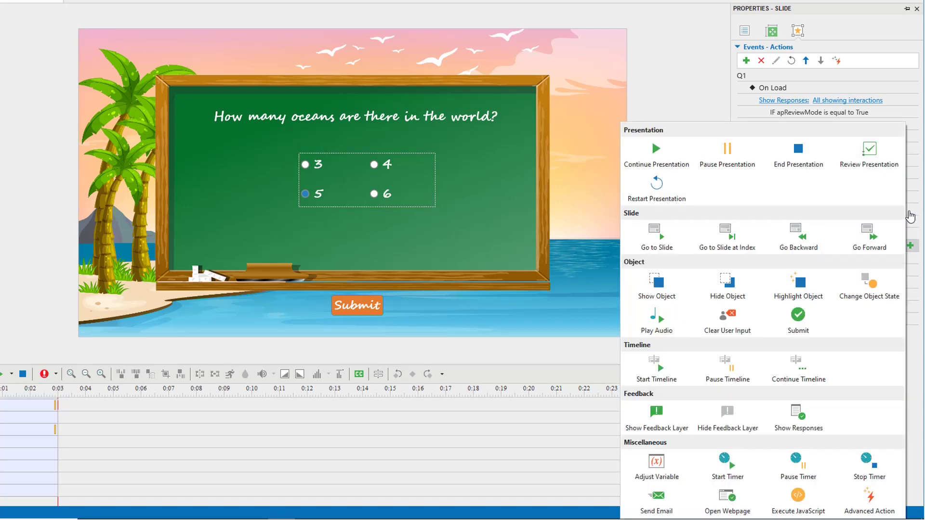
{"action": "left_click", "coordinate": [687, 249]}
{"action": "left_click", "coordinate": [811, 260]}
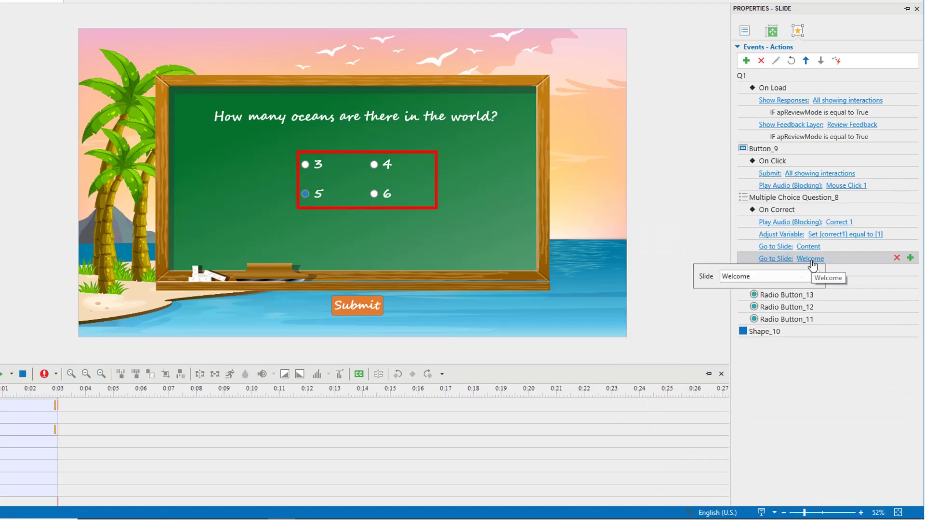
{"action": "left_click", "coordinate": [801, 282]}
{"action": "left_click", "coordinate": [744, 382]}
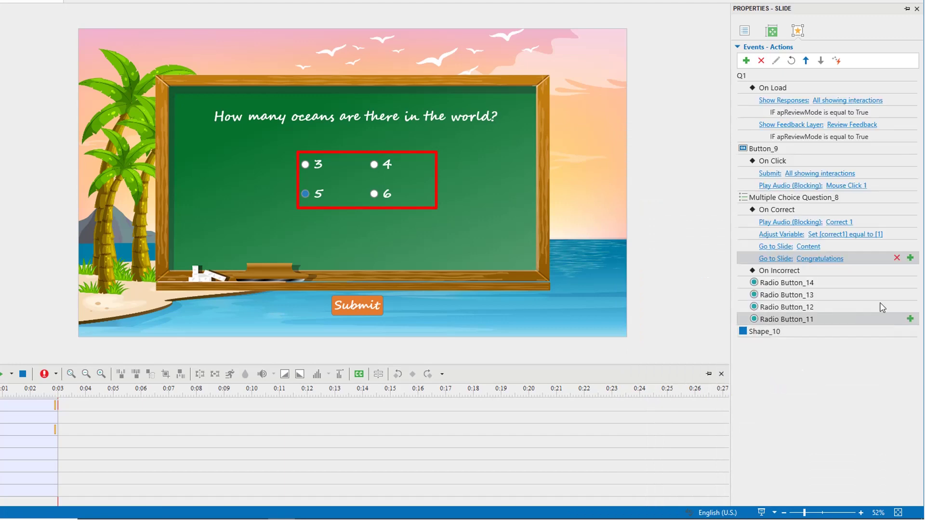
Step: Condition the Congratulations jump on apQuizScore being equal to 6
{"action": "left_click", "coordinate": [911, 259]}
{"action": "left_click", "coordinate": [865, 333]}
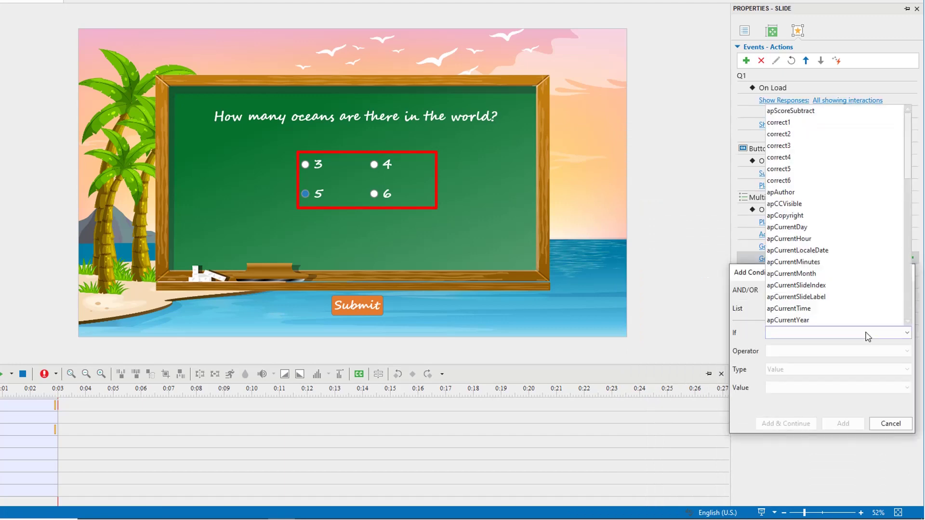
{"action": "scroll", "coordinate": [855, 251], "scroll_direction": "down", "scroll_amount": 8}
{"action": "left_click", "coordinate": [835, 286]}
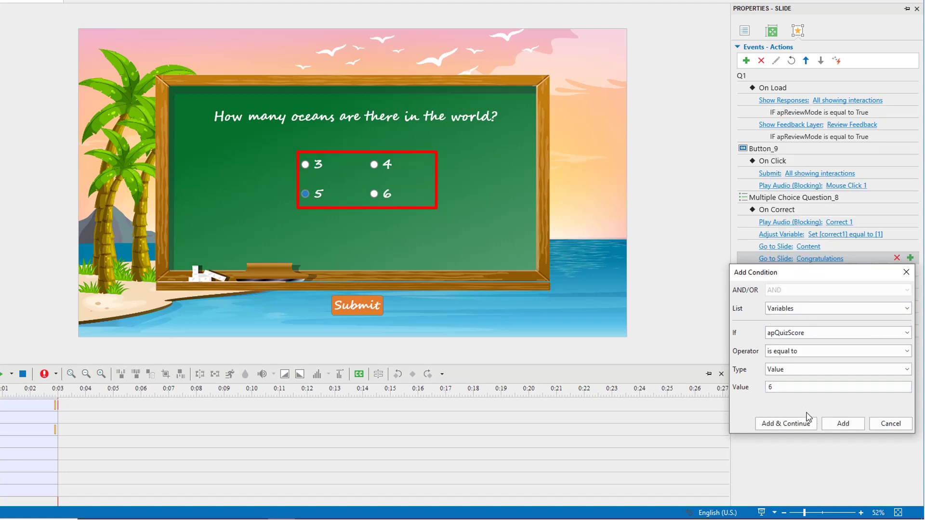
{"action": "left_click", "coordinate": [827, 427]}
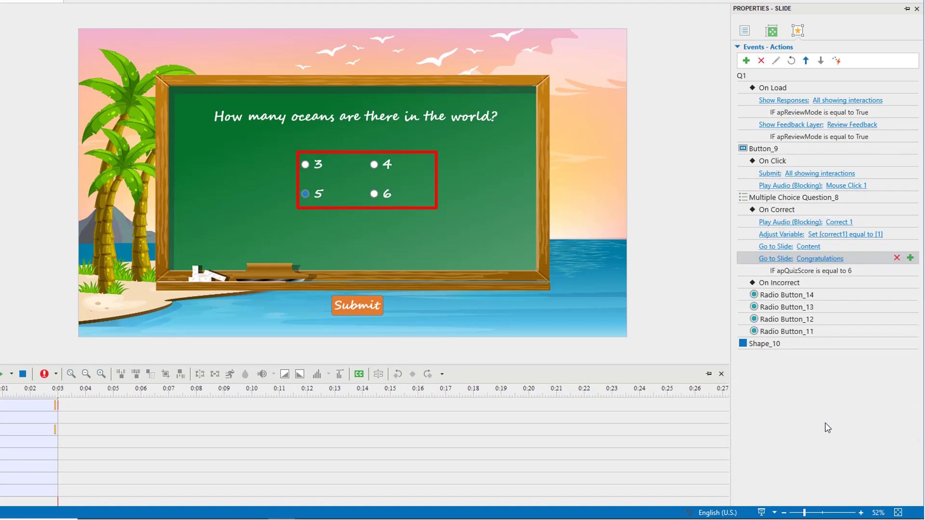
{"action": "left_click", "coordinate": [910, 283]}
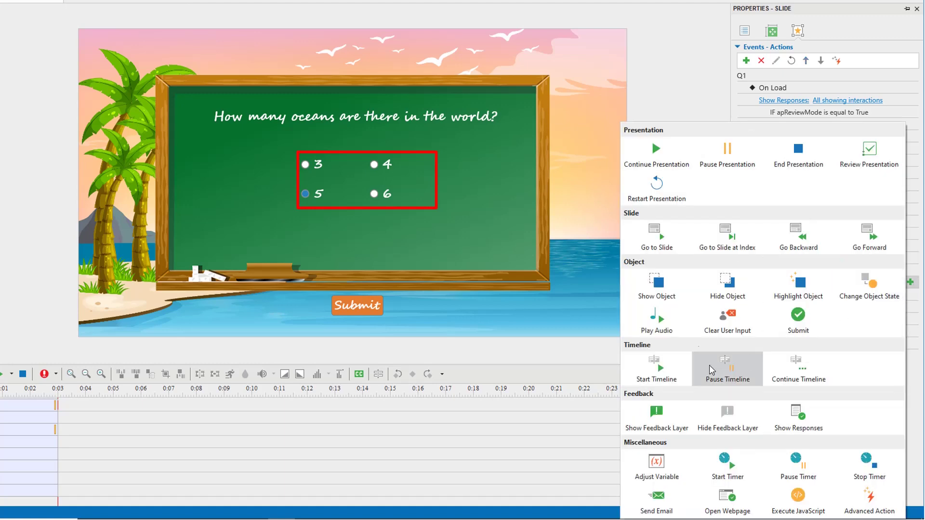
Step: Make On Incorrect play the Incorrect 1 sound
{"action": "left_click", "coordinate": [656, 319]}
{"action": "left_click", "coordinate": [843, 295]}
{"action": "left_click", "coordinate": [849, 313]}
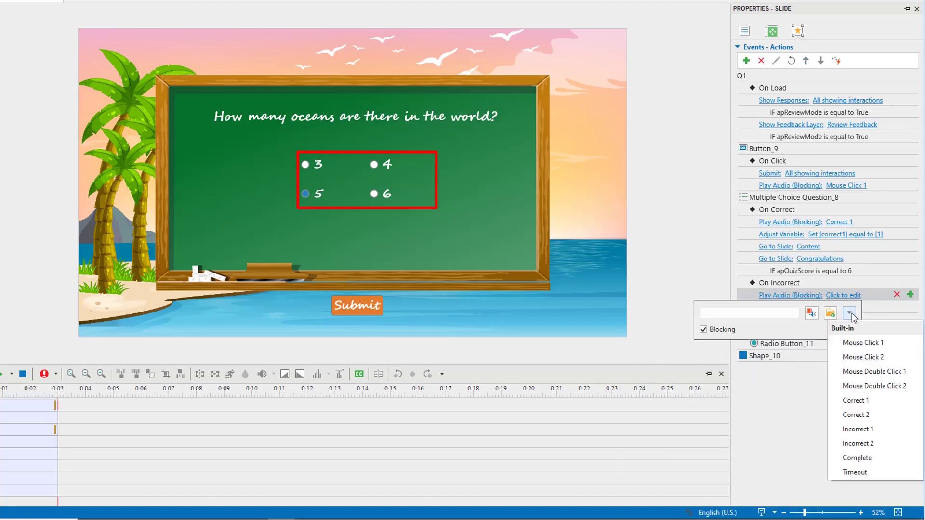
{"action": "left_click", "coordinate": [857, 430]}
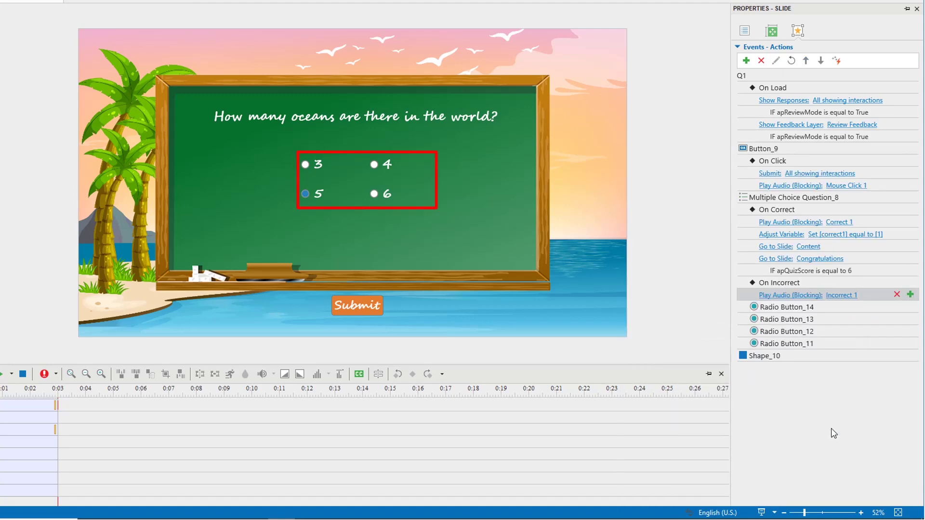
Step: Add an On Incorrect Go to Slide action targeting the Game over slide
{"action": "left_click", "coordinate": [910, 294]}
{"action": "left_click", "coordinate": [679, 246]}
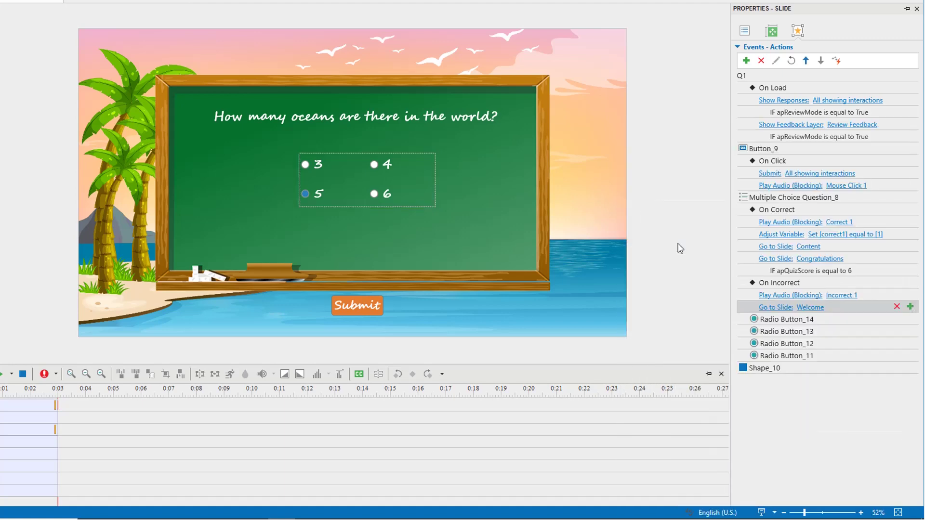
{"action": "left_click", "coordinate": [811, 307]}
{"action": "left_click", "coordinate": [814, 324]}
{"action": "left_click", "coordinate": [784, 443]}
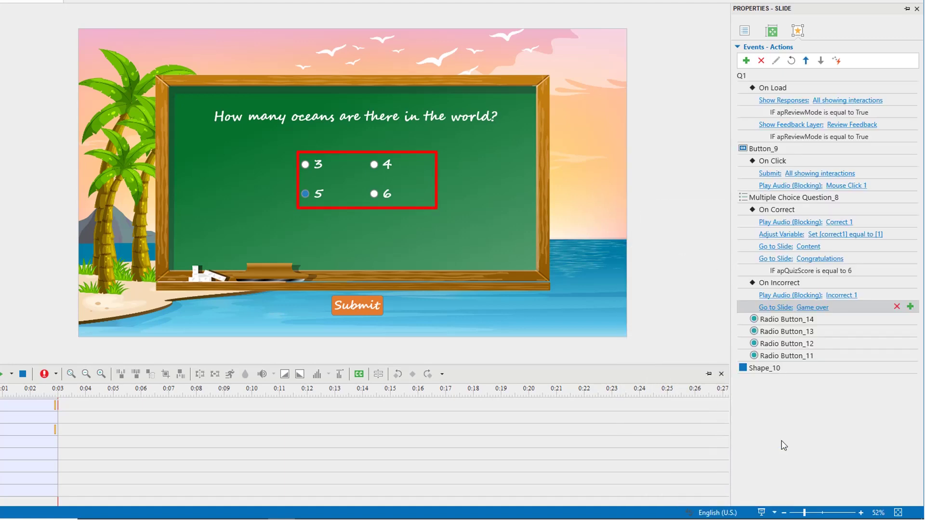
Step: Give Radio Button_14 an On Check event playing the Mouse Click 1 sound
{"action": "left_click", "coordinate": [910, 319]}
{"action": "left_click", "coordinate": [908, 354]}
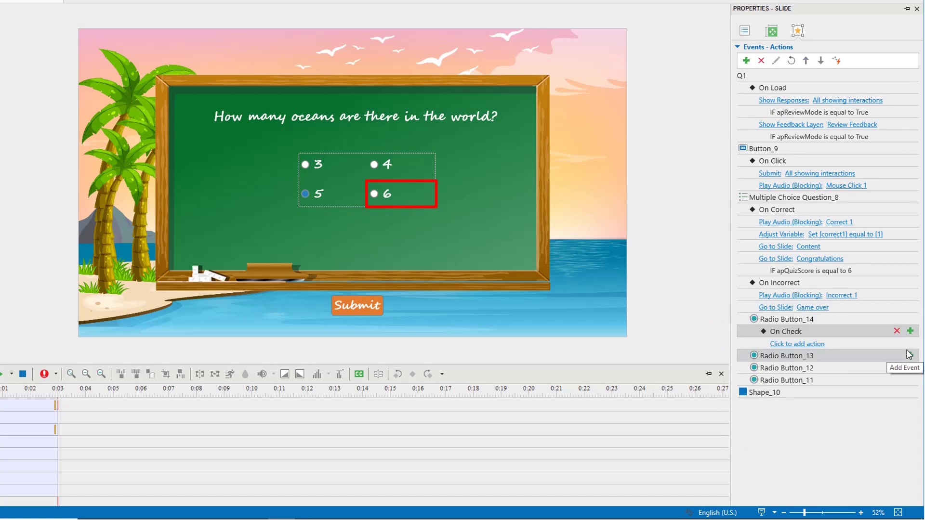
{"action": "left_click", "coordinate": [815, 343]}
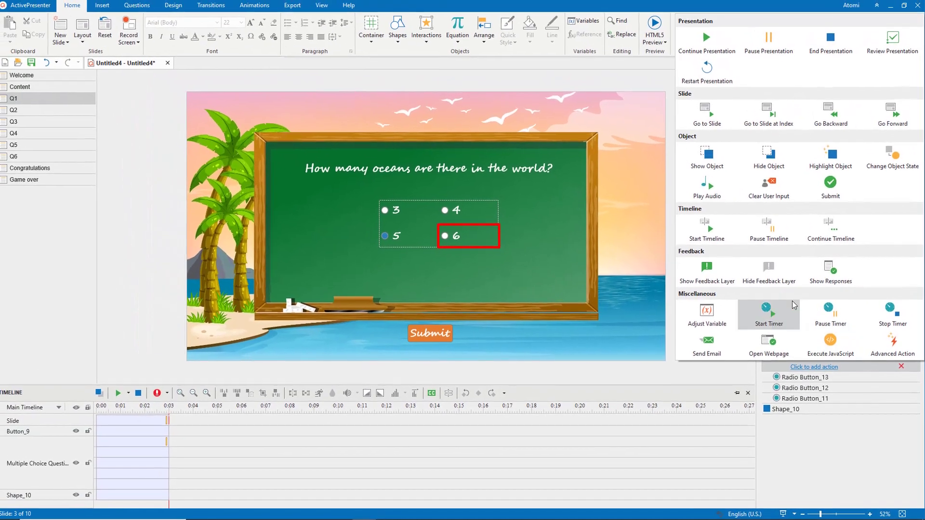
{"action": "left_click", "coordinate": [718, 189]}
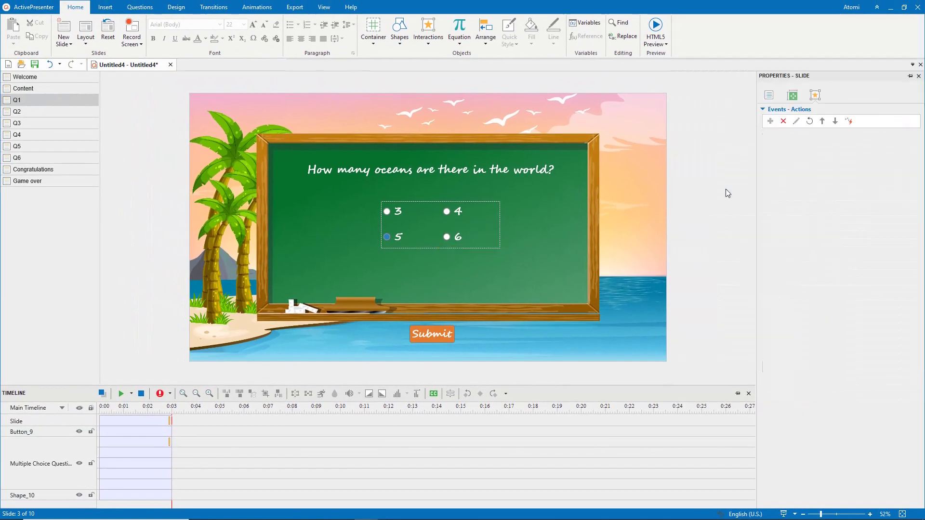
{"action": "left_click", "coordinate": [814, 367]}
{"action": "left_click", "coordinate": [870, 383]}
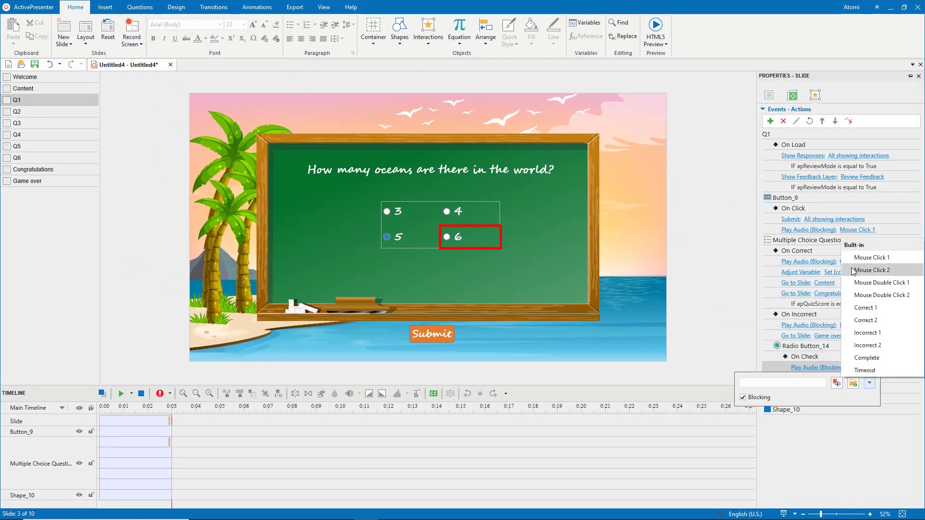
{"action": "left_click", "coordinate": [871, 257]}
{"action": "left_click", "coordinate": [724, 305]}
Step: Copy the On Check event onto Radio Button_13, Radio Button_12 and Radio Button_11
{"action": "right_click", "coordinate": [825, 357]}
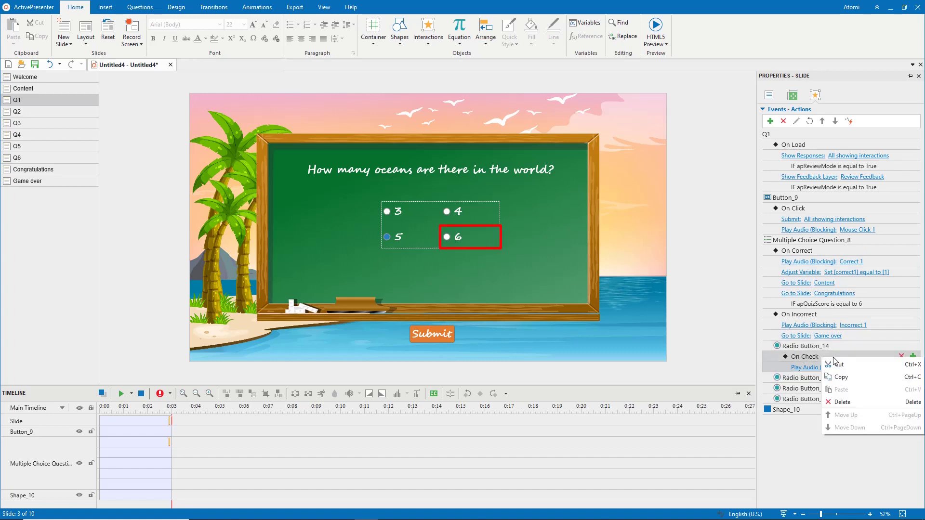
{"action": "left_click", "coordinate": [841, 379]}
{"action": "right_click", "coordinate": [842, 378]}
{"action": "left_click", "coordinate": [847, 410]}
{"action": "right_click", "coordinate": [846, 413]}
{"action": "left_click", "coordinate": [847, 442]}
{"action": "right_click", "coordinate": [847, 441]}
{"action": "left_click", "coordinate": [850, 472]}
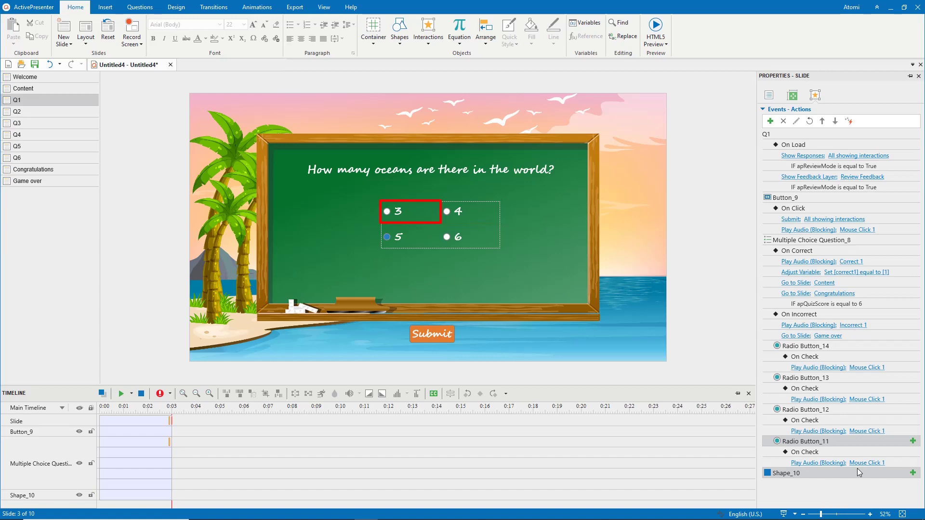
Step: Insert the Congrast audio file onto the Congratulations slide
{"action": "left_click", "coordinate": [83, 172]}
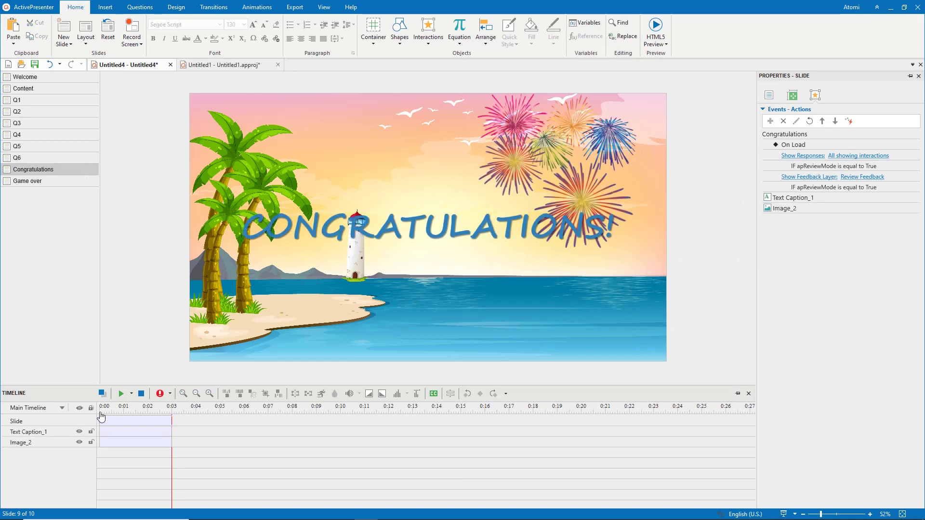
{"action": "left_click", "coordinate": [115, 8]}
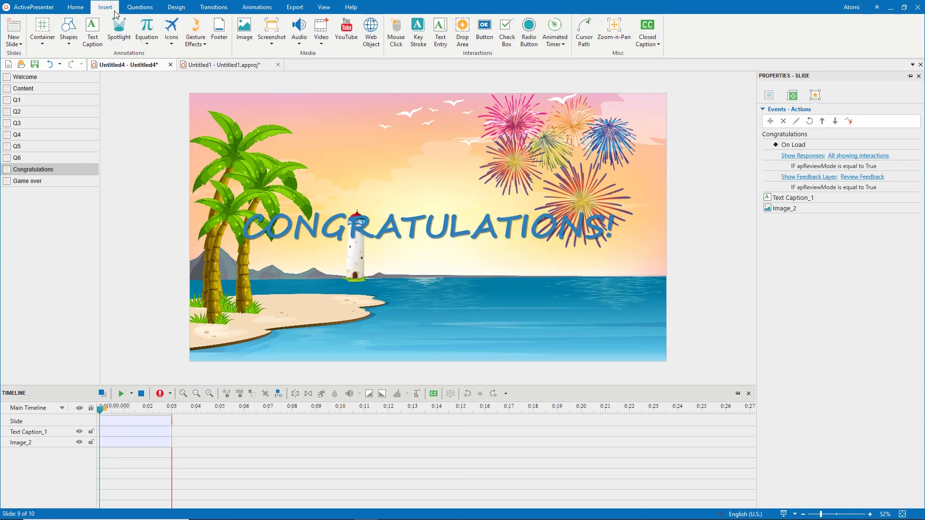
{"action": "left_click", "coordinate": [296, 48]}
{"action": "left_click", "coordinate": [316, 55]}
{"action": "double_click", "coordinate": [111, 89]}
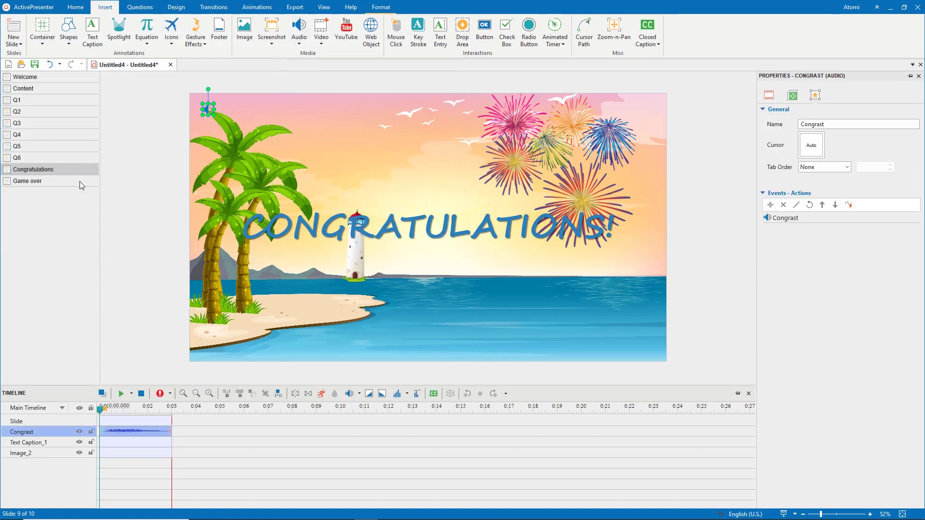
Step: On Game over, give the TRY AGAIN button an On Click event playing Mouse Click 1
{"action": "left_click", "coordinate": [79, 181]}
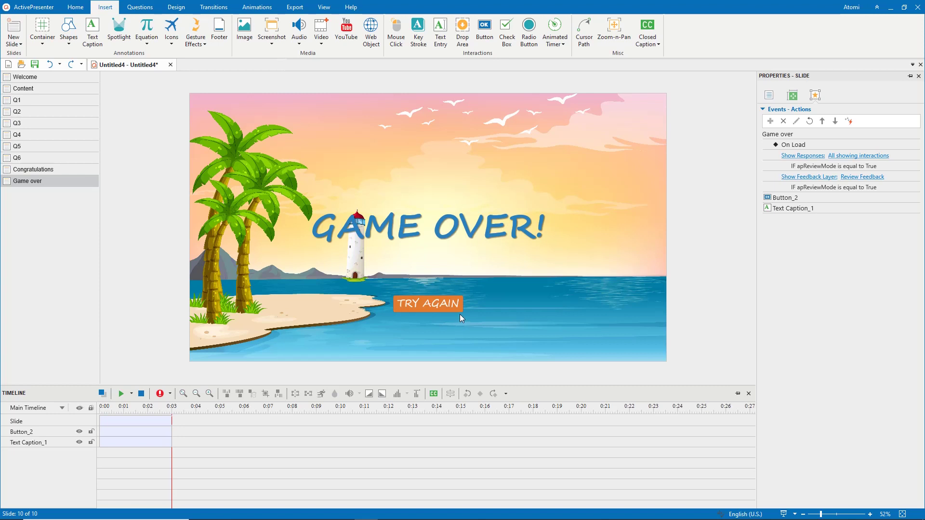
{"action": "left_click", "coordinate": [457, 310]}
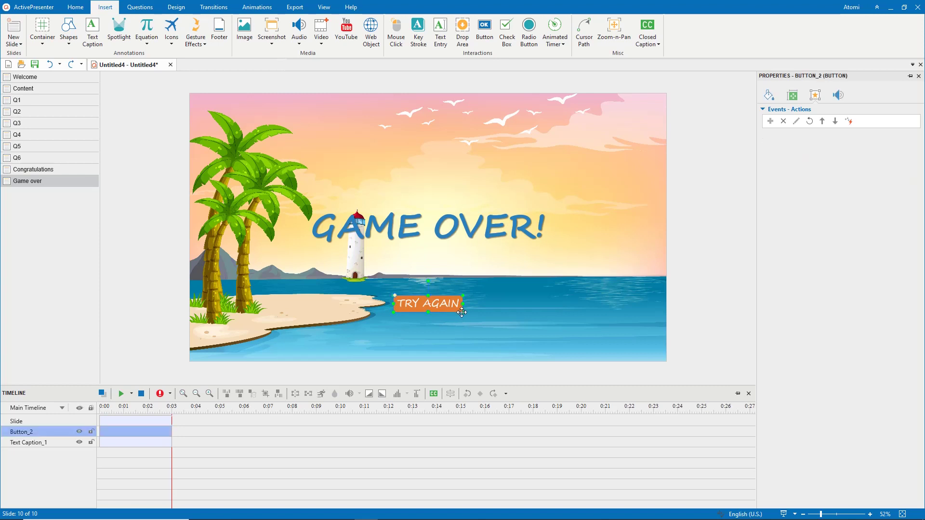
{"action": "left_click", "coordinate": [913, 409]}
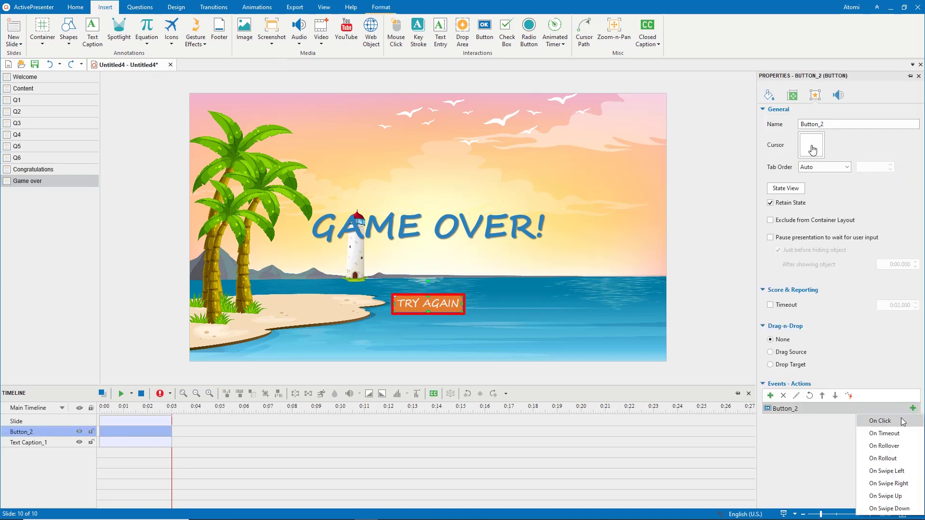
{"action": "left_click", "coordinate": [896, 420]}
{"action": "left_click", "coordinate": [825, 430]}
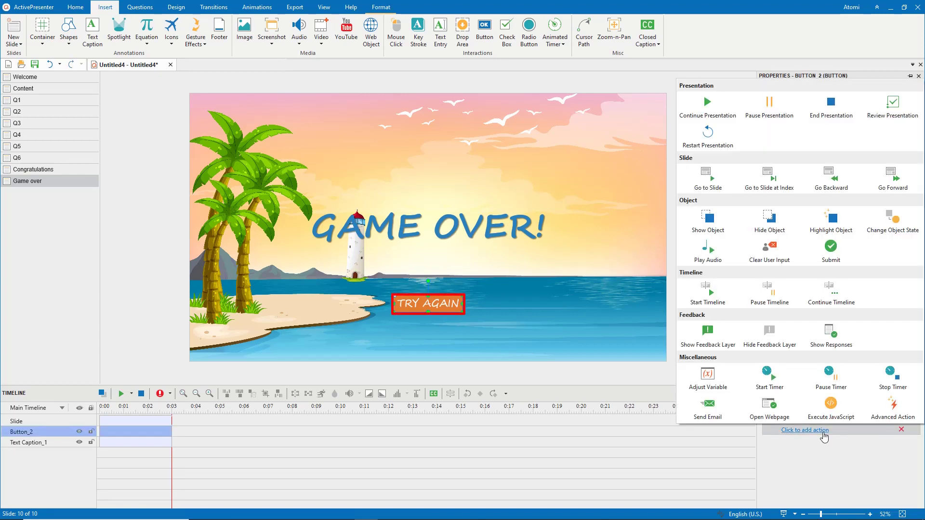
{"action": "left_click", "coordinate": [707, 251]}
{"action": "left_click", "coordinate": [865, 435]}
{"action": "left_click", "coordinate": [862, 447]}
{"action": "left_click", "coordinate": [851, 319]}
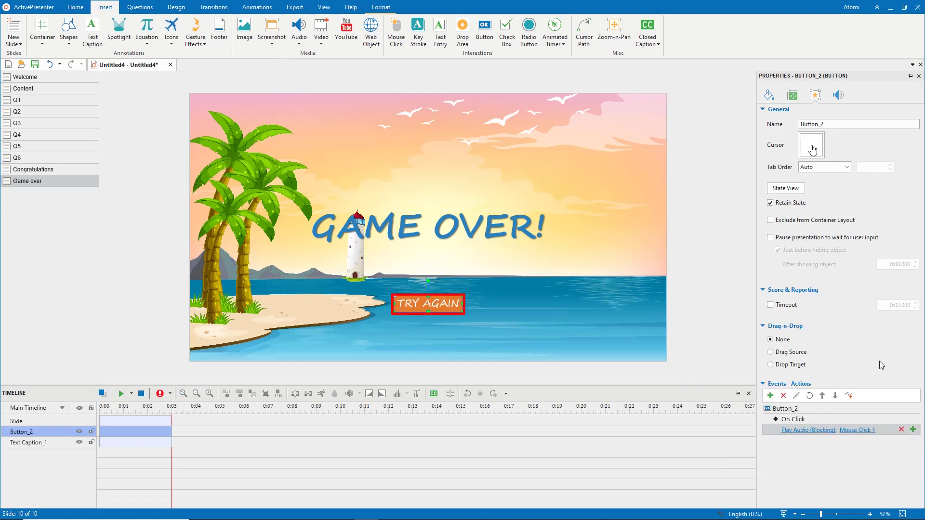
Step: Add a Restart Presentation action to the TRY AGAIN button's click event
{"action": "left_click", "coordinate": [913, 429]}
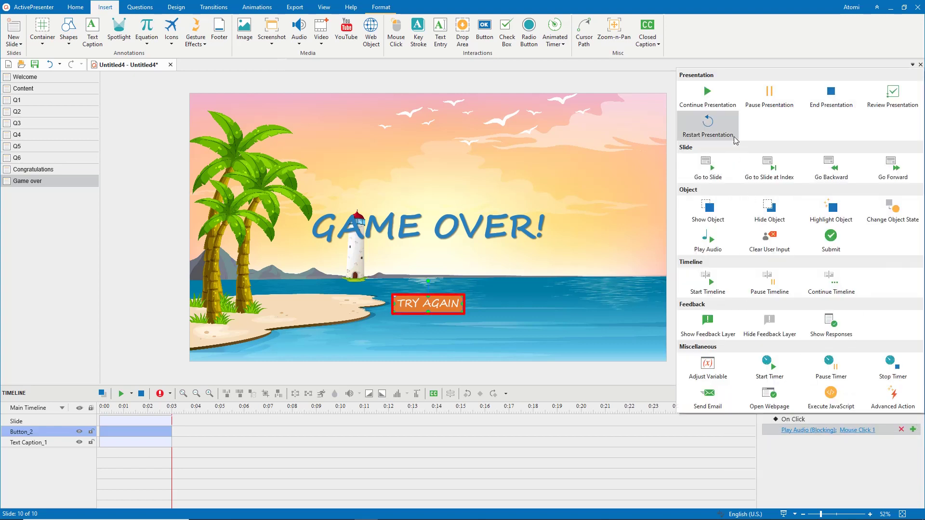
{"action": "left_click", "coordinate": [708, 121]}
{"action": "left_click", "coordinate": [371, 140]}
Step: Insert the background music file onto the Welcome slide from the timeline start
{"action": "left_click", "coordinate": [71, 76]}
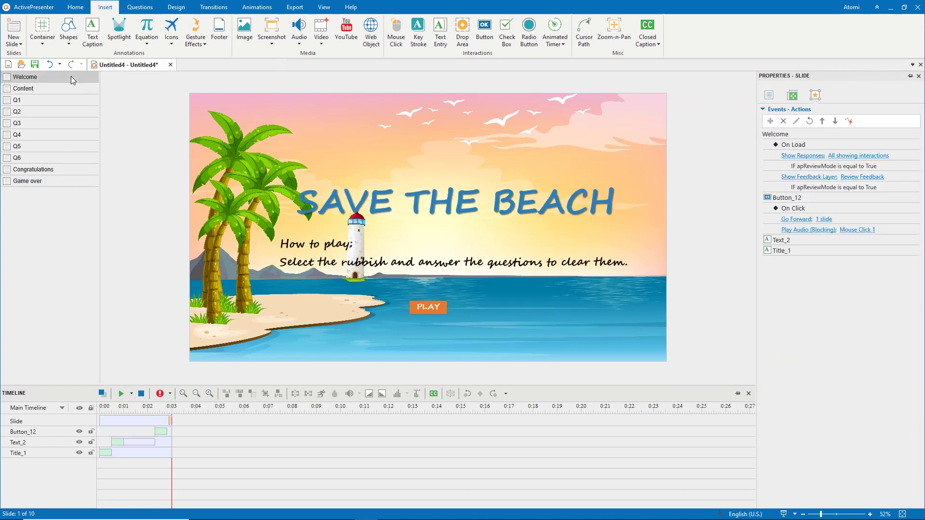
{"action": "left_click", "coordinate": [101, 410]}
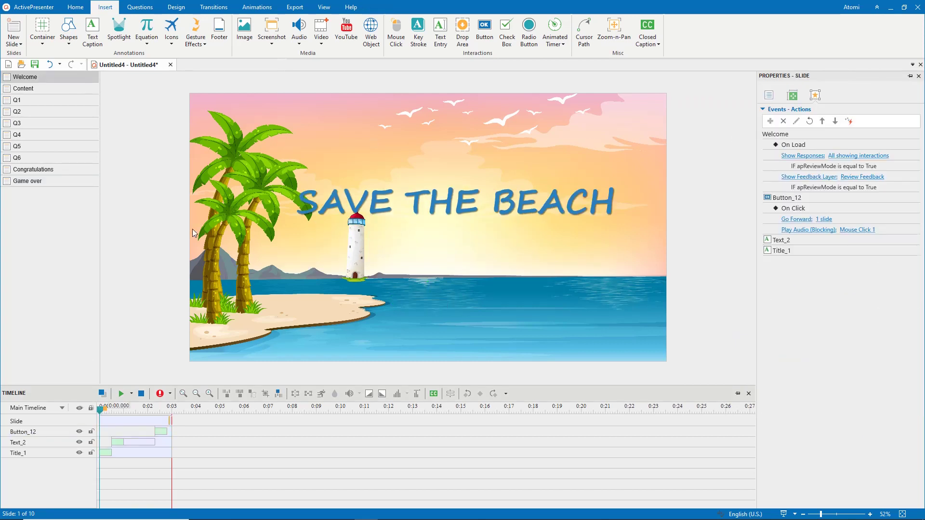
{"action": "left_click", "coordinate": [296, 45]}
{"action": "left_click", "coordinate": [294, 56]}
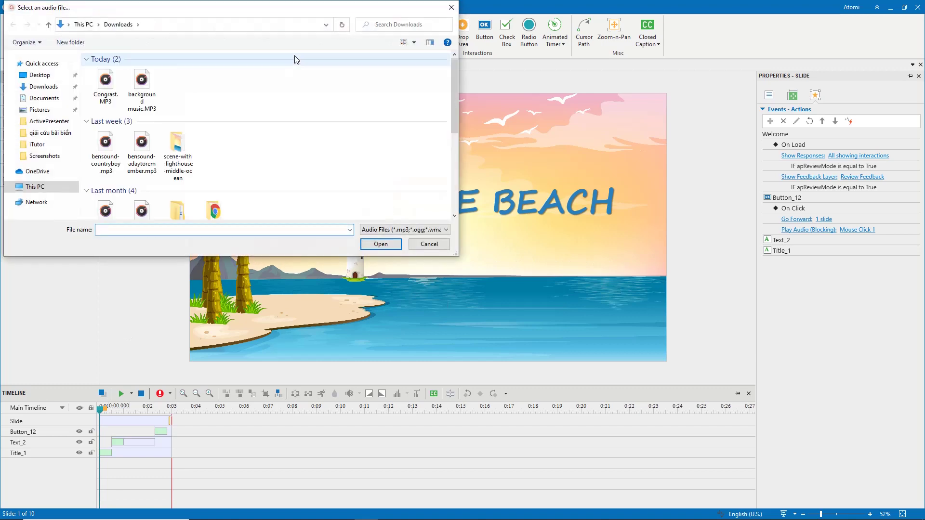
{"action": "left_click", "coordinate": [142, 95]}
{"action": "double_click", "coordinate": [142, 95]}
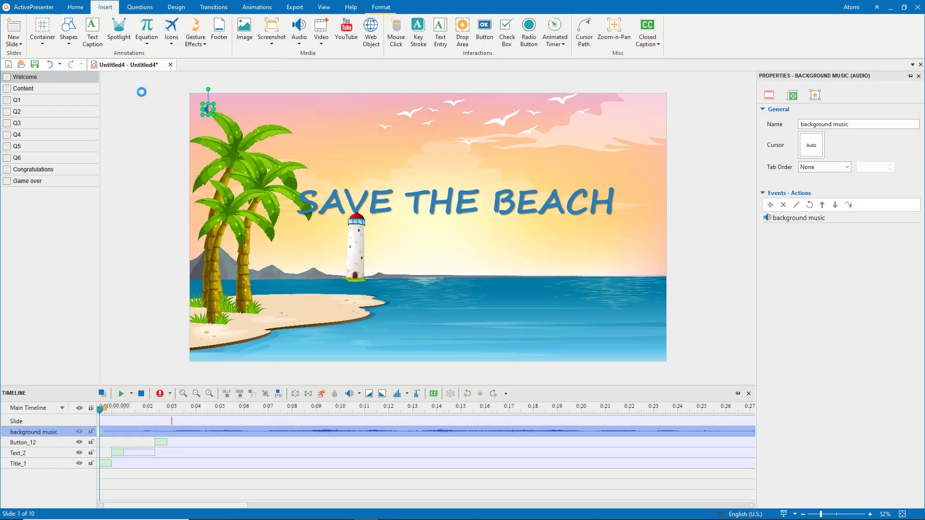
Step: Set the background music clip to Play over Multiple Slides
{"action": "right_click", "coordinate": [114, 430]}
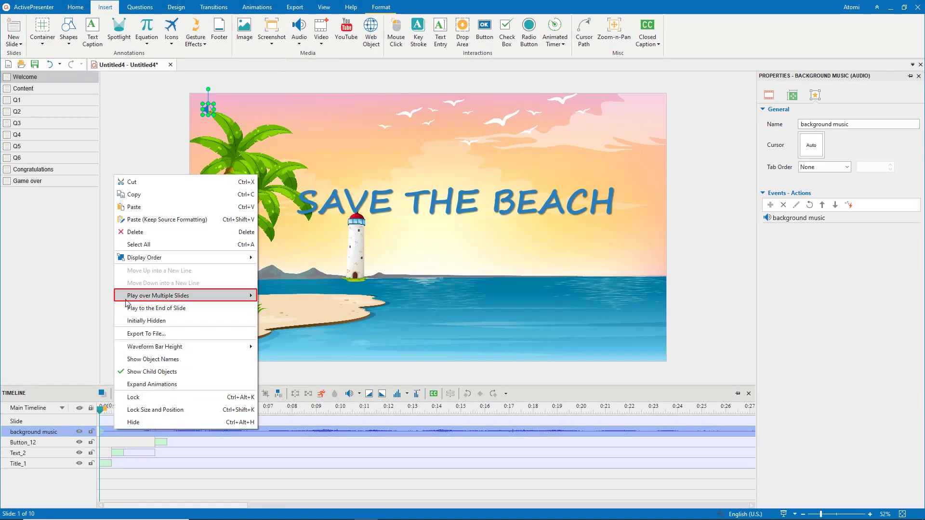
{"action": "left_click", "coordinate": [267, 296]}
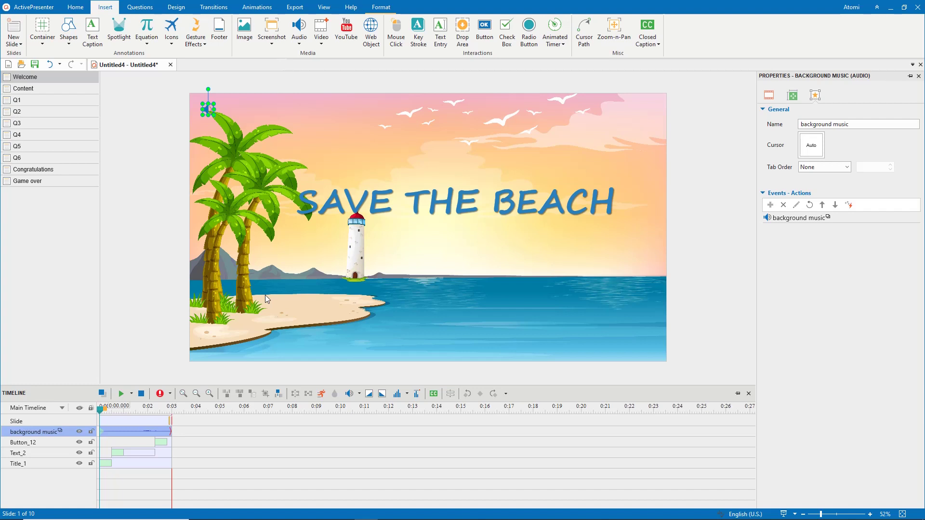
{"action": "left_click", "coordinate": [265, 295]}
Step: Apply a Push transition to the Content slide
{"action": "left_click", "coordinate": [70, 87]}
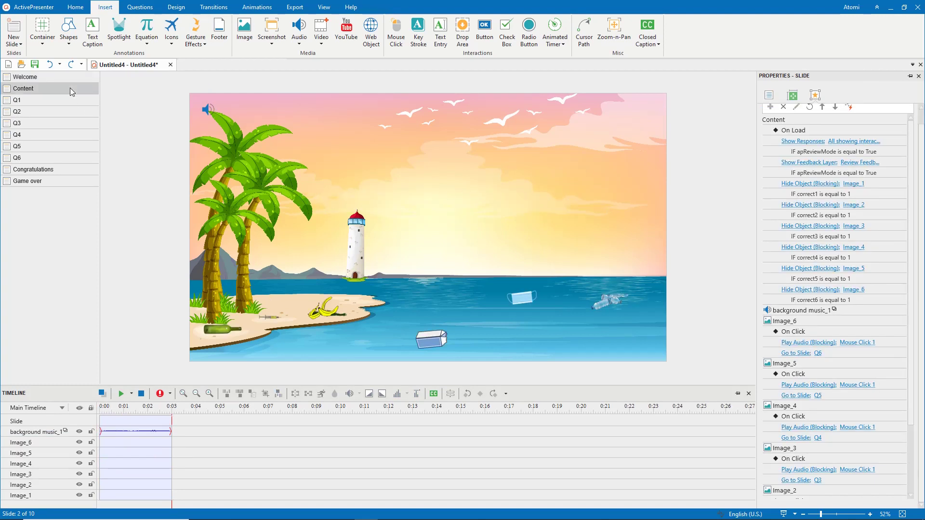
{"action": "left_click", "coordinate": [218, 10]}
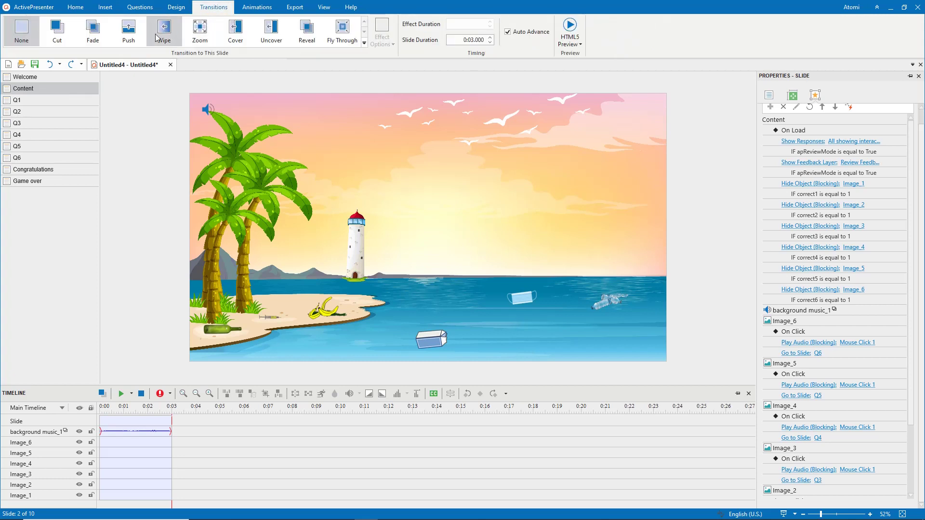
{"action": "left_click", "coordinate": [136, 41]}
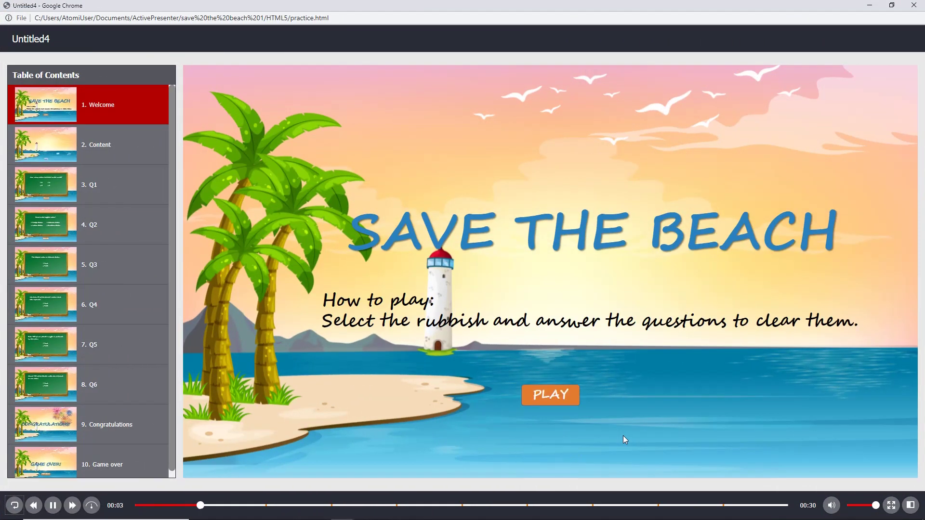
Step: Start the game and answer the milk carton (False) and banana peel (5) questions
{"action": "left_click", "coordinate": [575, 406]}
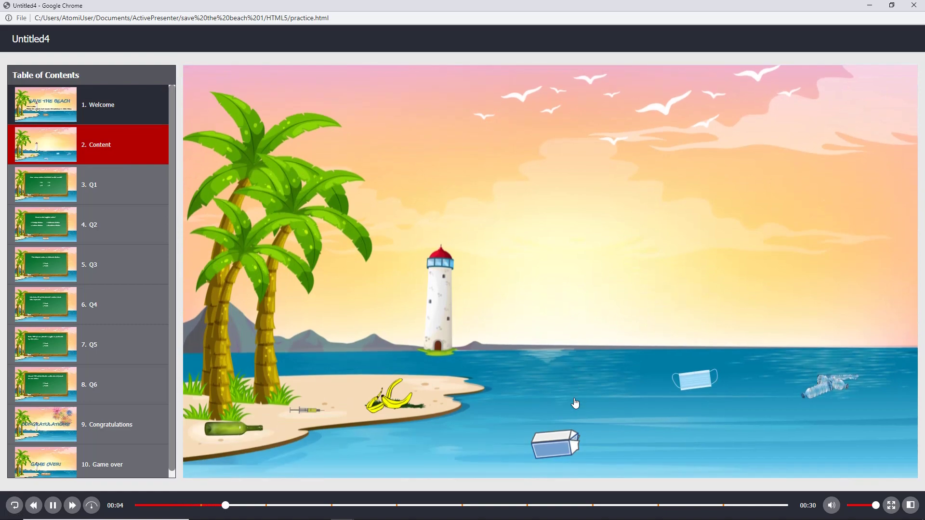
{"action": "left_click", "coordinate": [557, 452]}
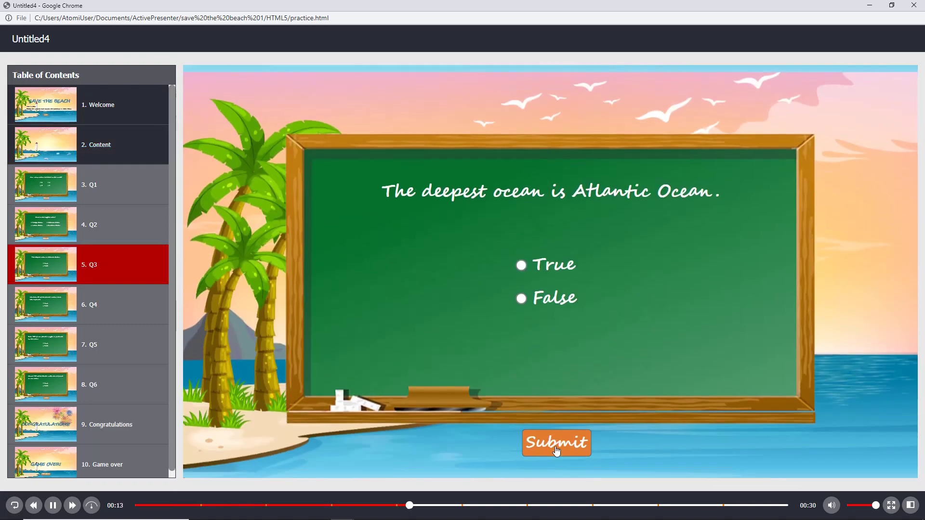
{"action": "left_click", "coordinate": [549, 291]}
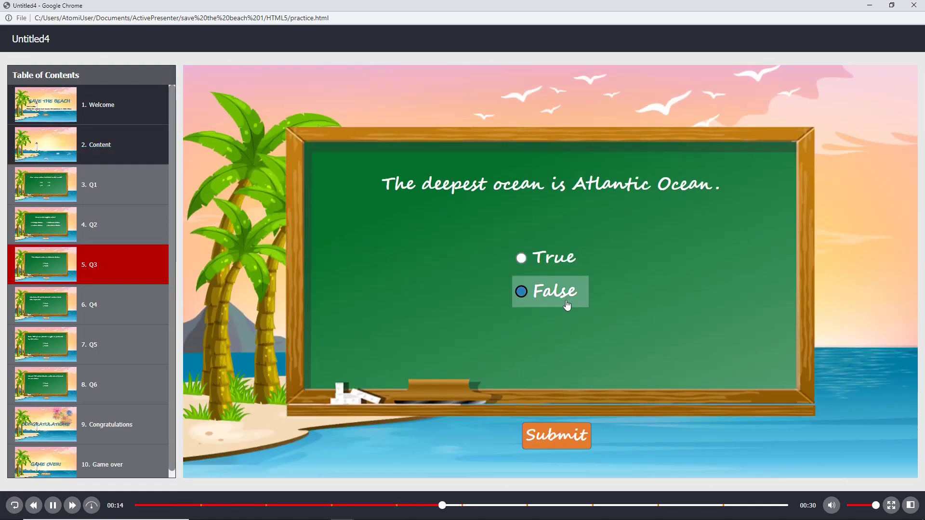
{"action": "left_click", "coordinate": [562, 438]}
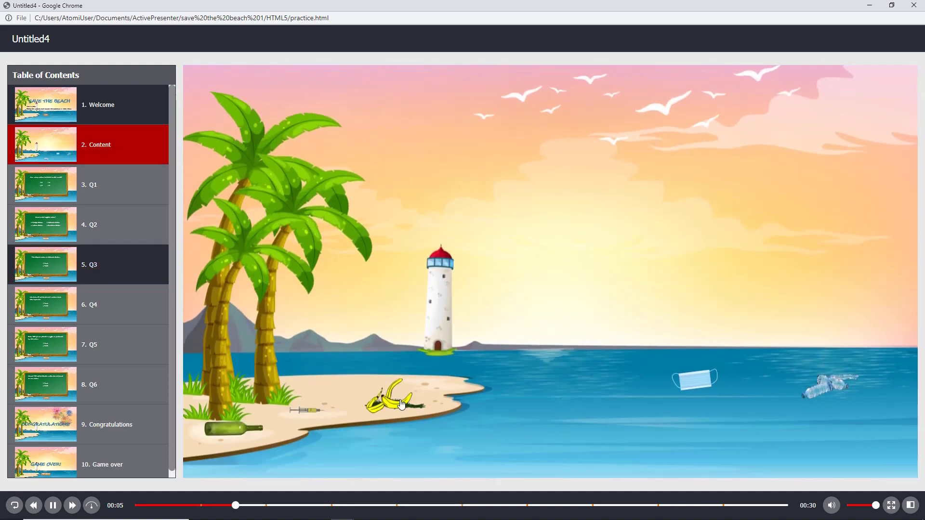
{"action": "left_click", "coordinate": [401, 403]}
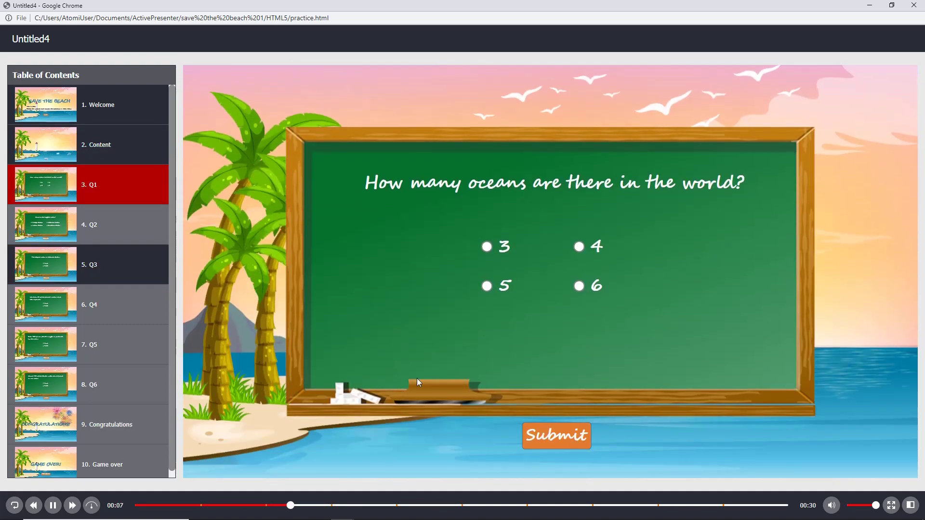
{"action": "left_click", "coordinate": [501, 288]}
{"action": "left_click", "coordinate": [539, 439]}
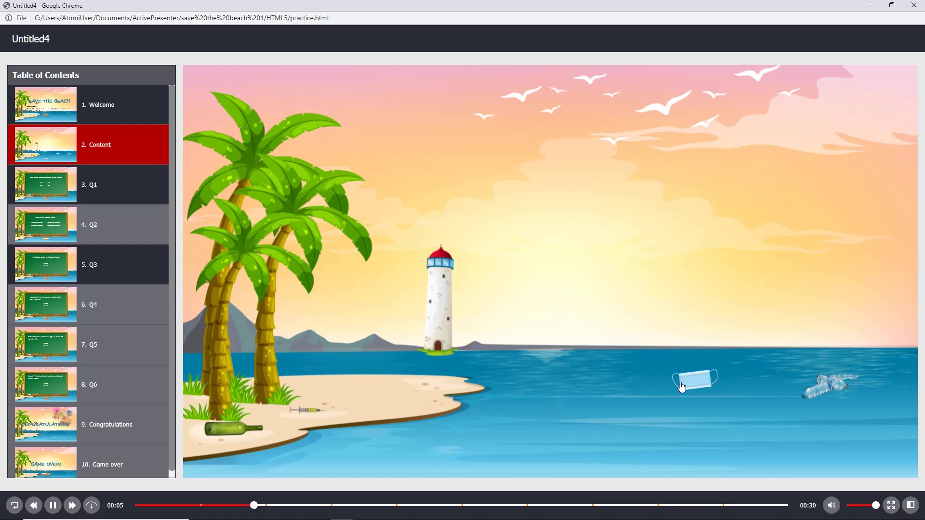
Step: Answer True to the face mask and plastic bottles questions
{"action": "left_click", "coordinate": [682, 385]}
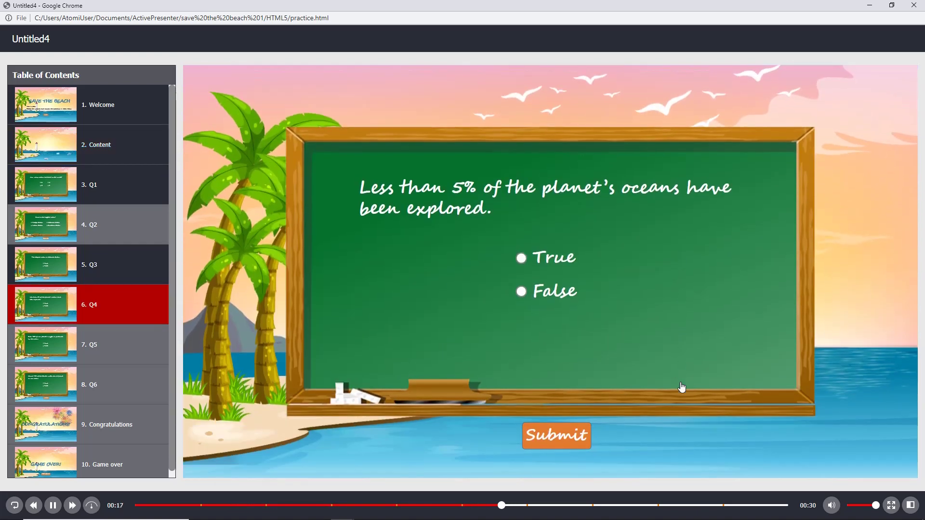
{"action": "left_click", "coordinate": [573, 263]}
{"action": "left_click", "coordinate": [558, 439]}
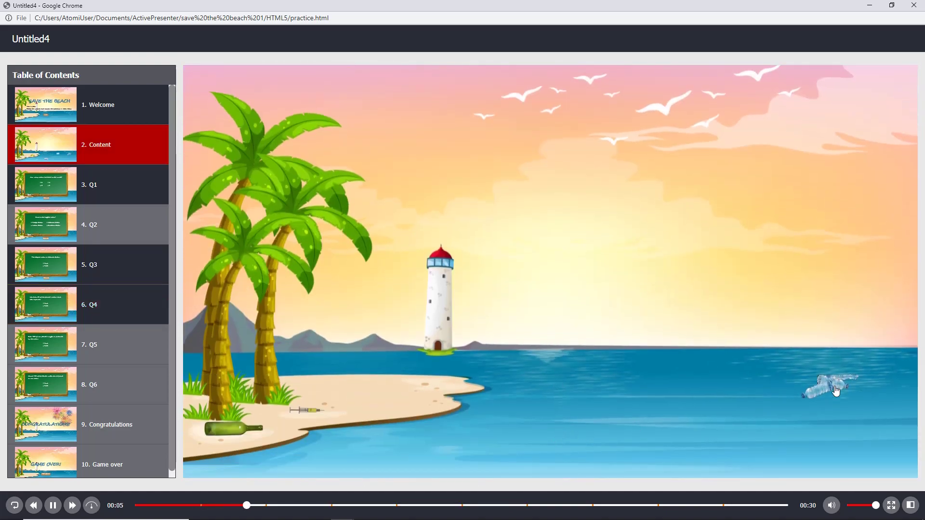
{"action": "left_click", "coordinate": [836, 391]}
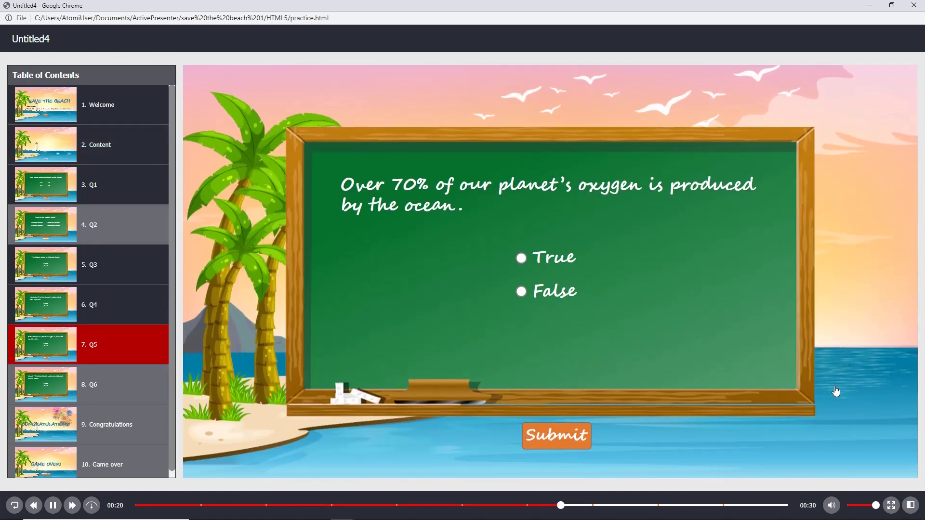
{"action": "left_click", "coordinate": [534, 257]}
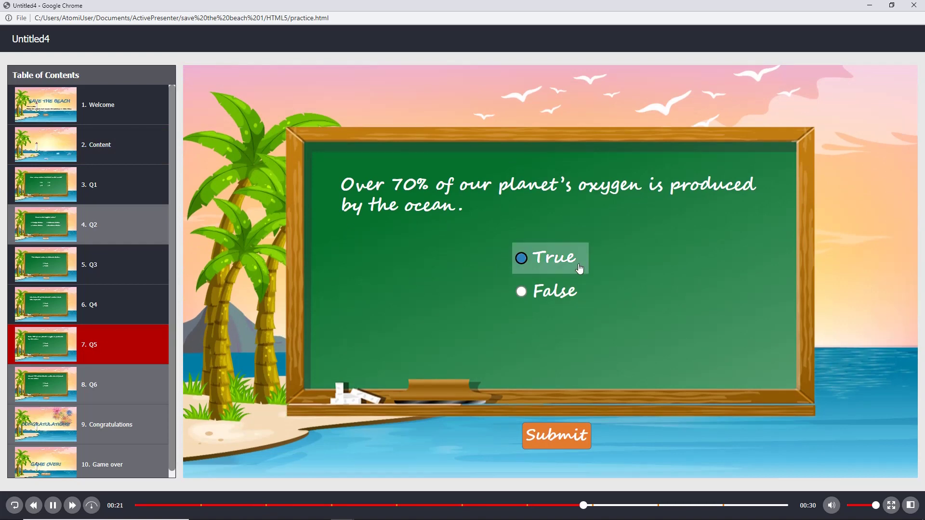
{"action": "left_click", "coordinate": [557, 439]}
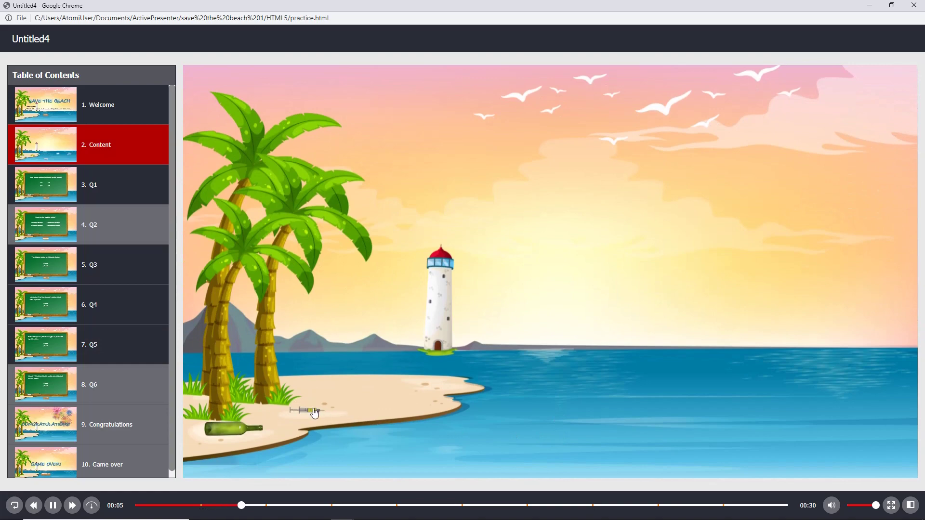
Step: Answer the syringe question False and the green bottle question Pacific Ocean
{"action": "left_click", "coordinate": [314, 413]}
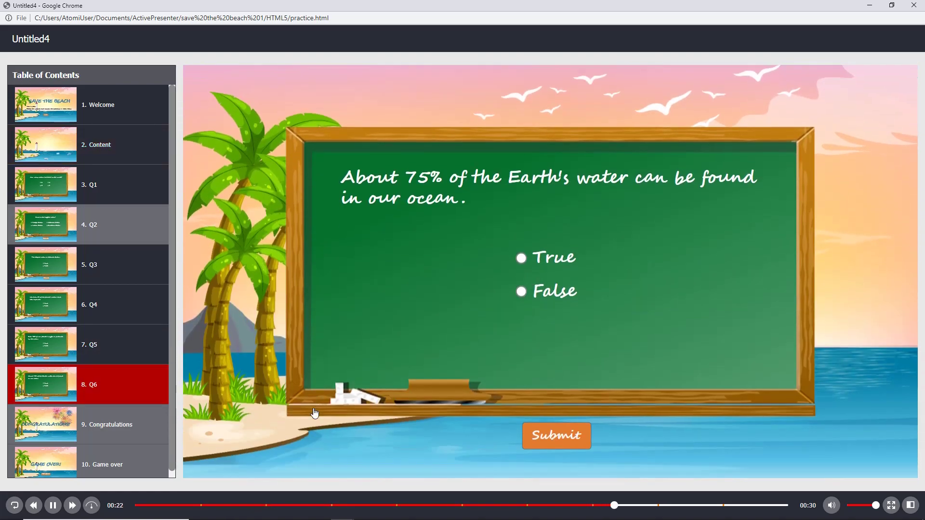
{"action": "left_click", "coordinate": [556, 295]}
{"action": "left_click", "coordinate": [560, 441]}
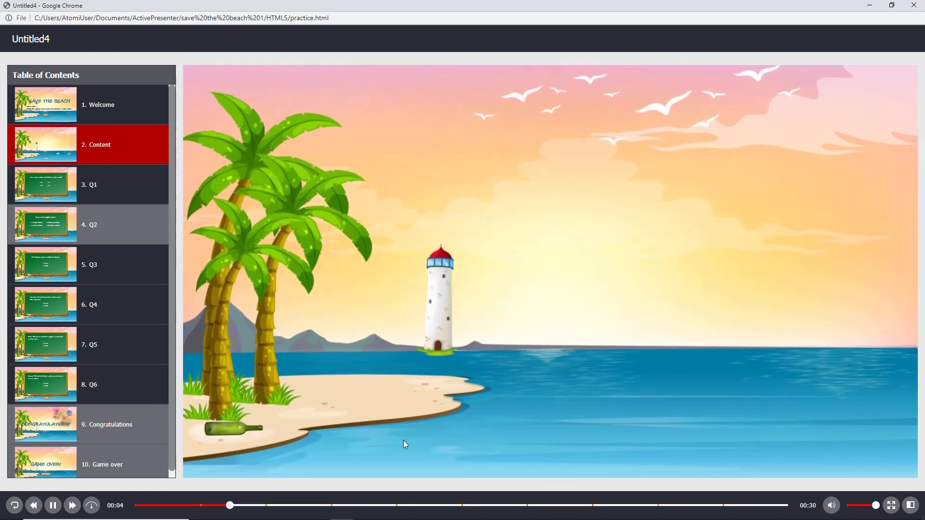
{"action": "left_click", "coordinate": [235, 436]}
{"action": "left_click", "coordinate": [378, 248]}
{"action": "left_click", "coordinate": [538, 446]}
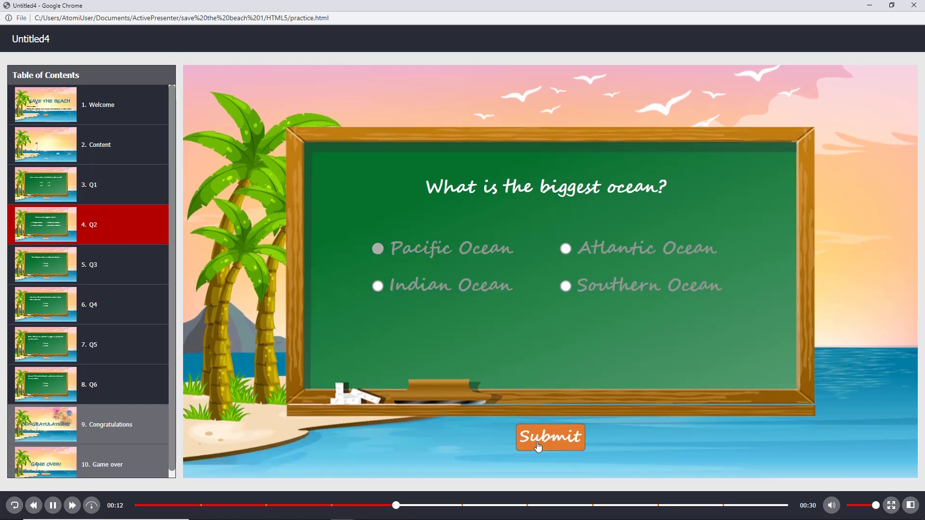